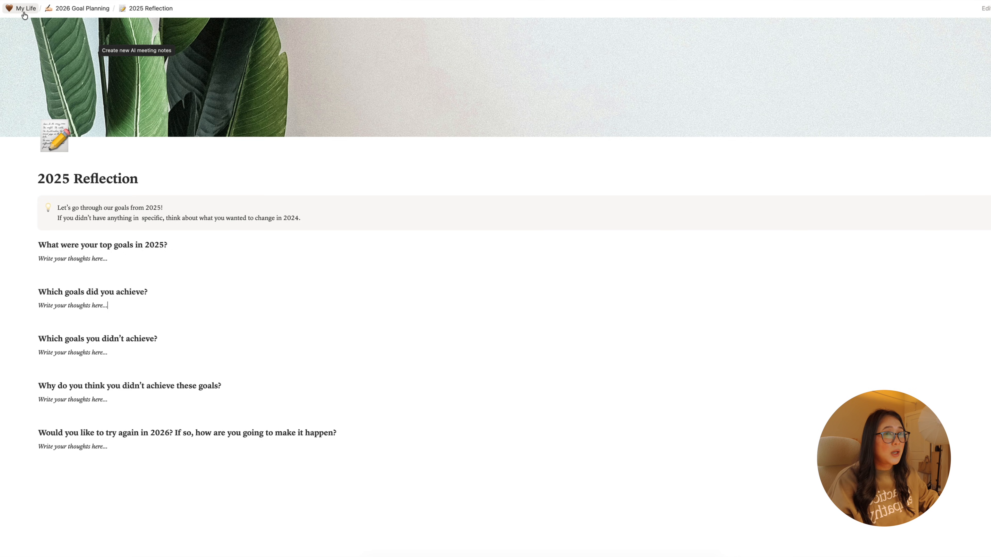
- Go back to the 2026 Goal Planning page, look over its linked pages, and reopen 2025 Reflection
click(82, 8)
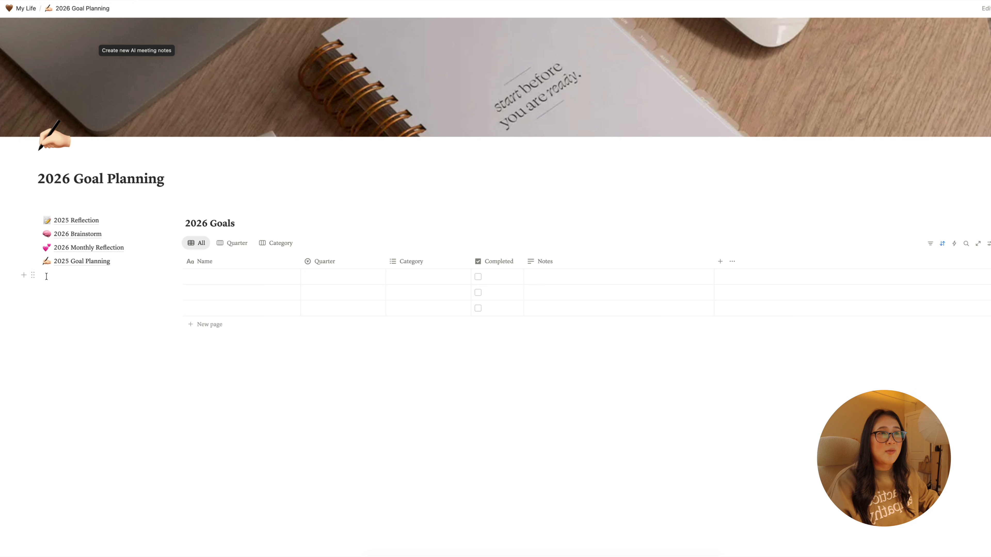
click(70, 264)
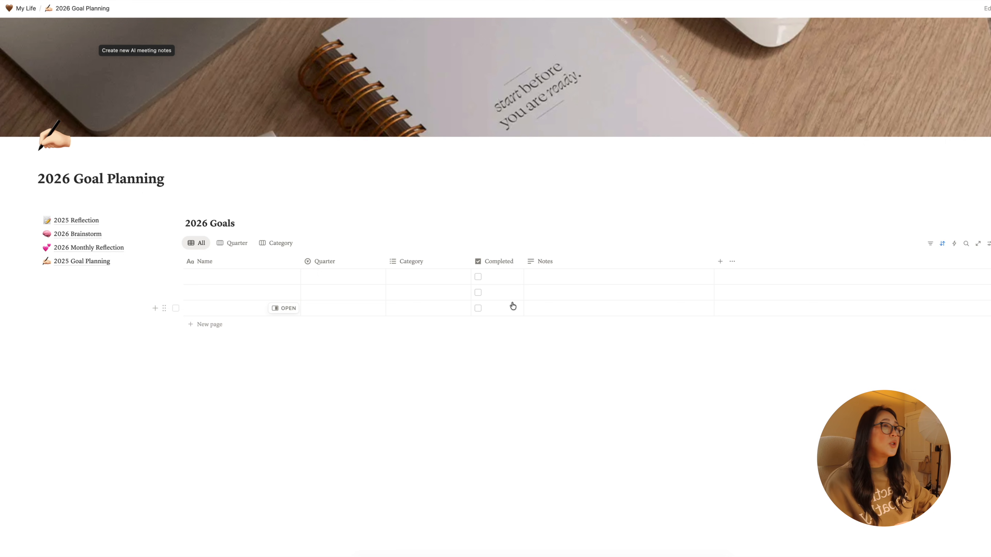
click(86, 221)
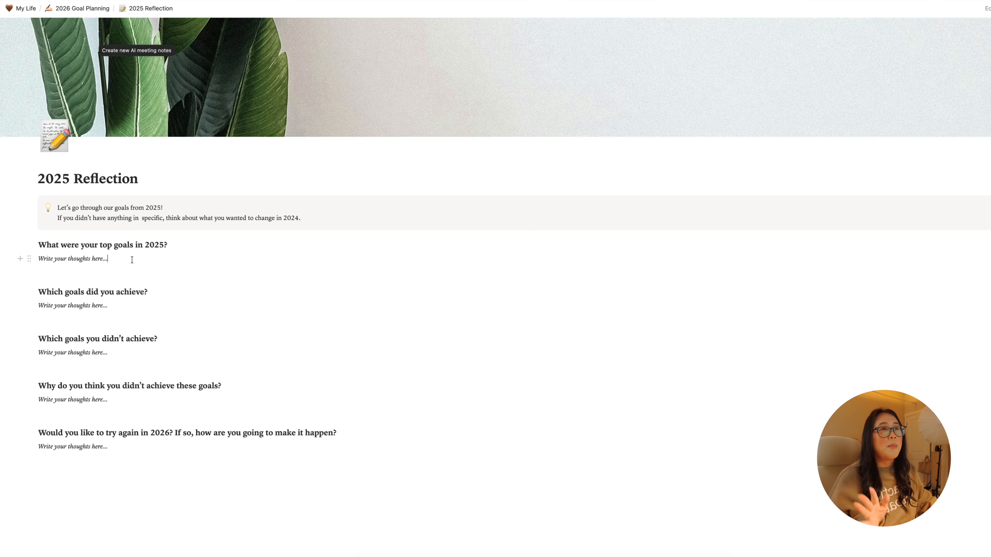
- Replace the placeholder text under "What were your top goals in 2025?" with an empty bulleted list
key(alt+shift+Left)
key(alt+shift+Left)
key(alt+shift+Left)
key(alt+shift+Left)
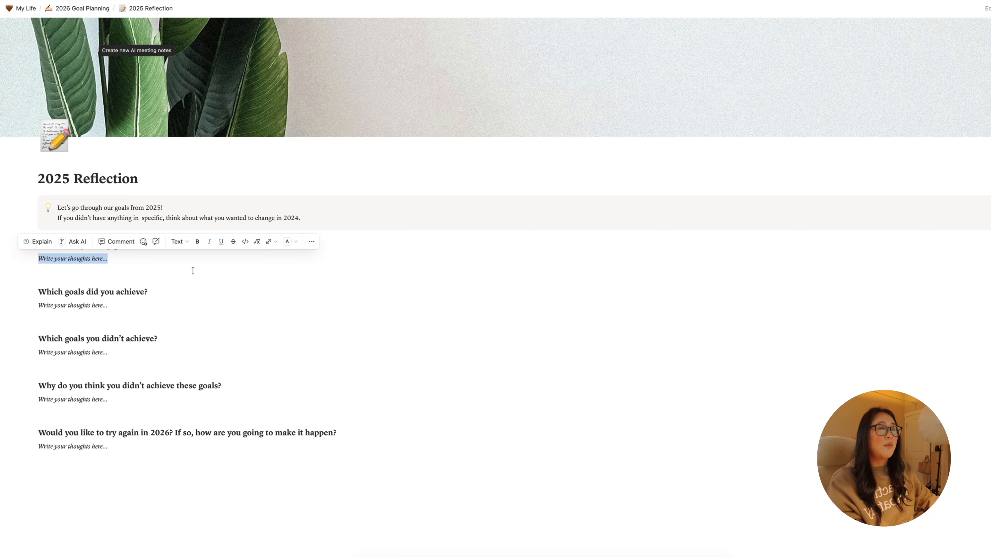
click(193, 271)
click(168, 257)
key(alt+shift+Left)
key(alt+shift+Left)
key(alt+shift+Left)
key(alt+shift+Left)
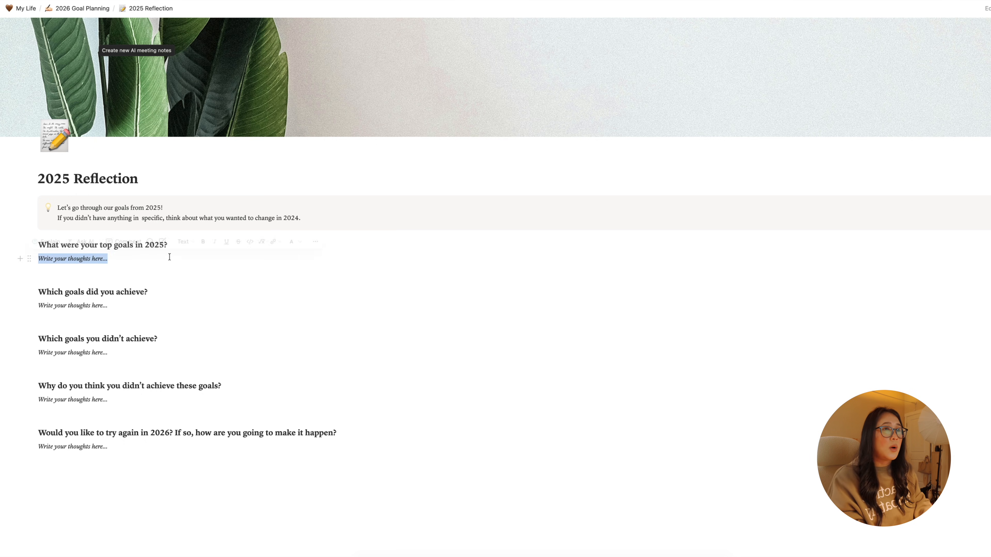
key(BackSpace)
text(- )
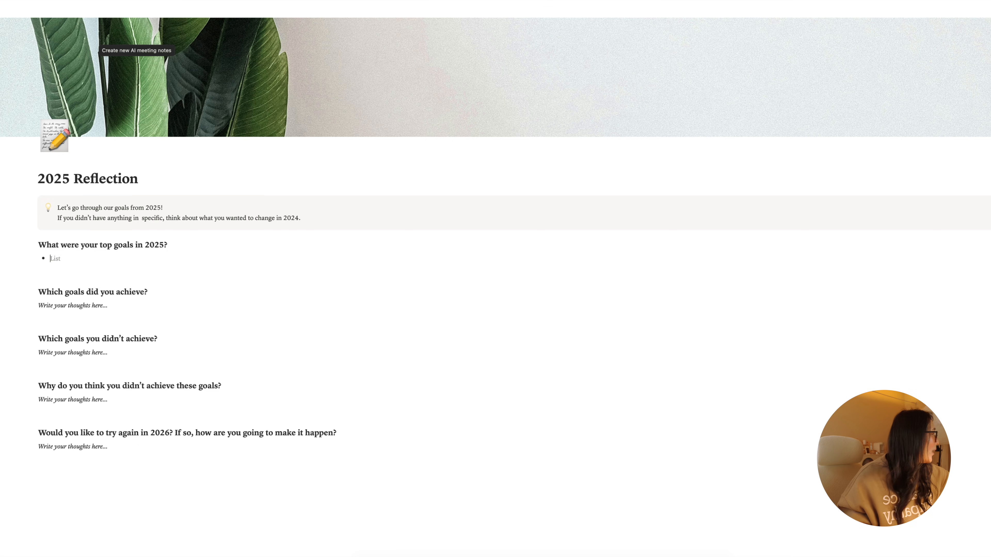
text(Gettin)
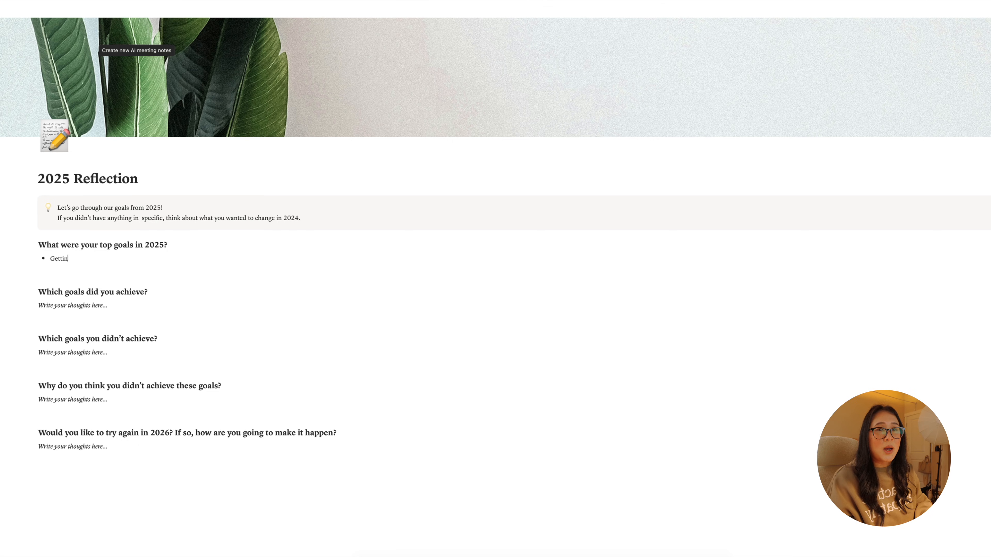
text(g Poi & Hun back on track)
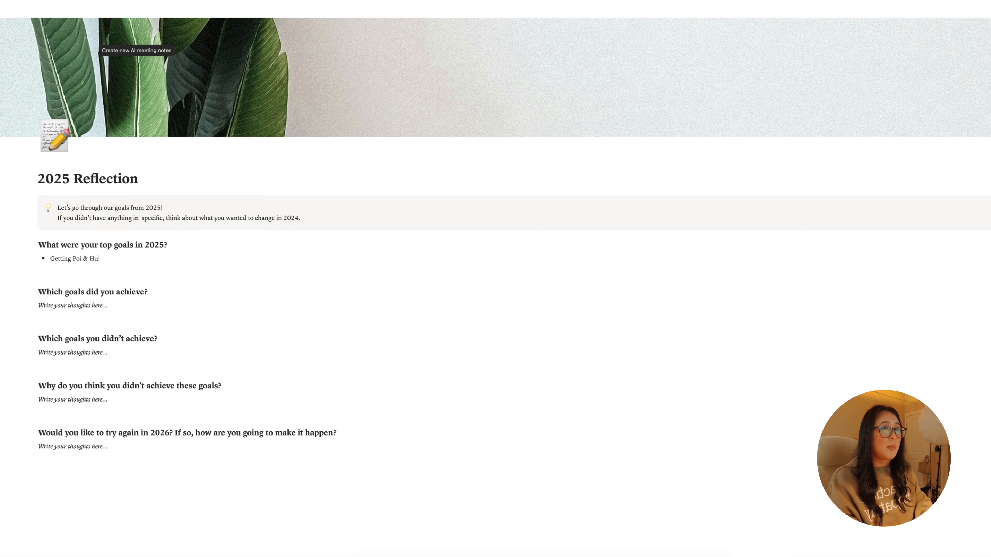
- List "Getting Poi & Hun back on track" and "Updating my website / media kit for LWH" as the first two top goals of 2025
key(Return)
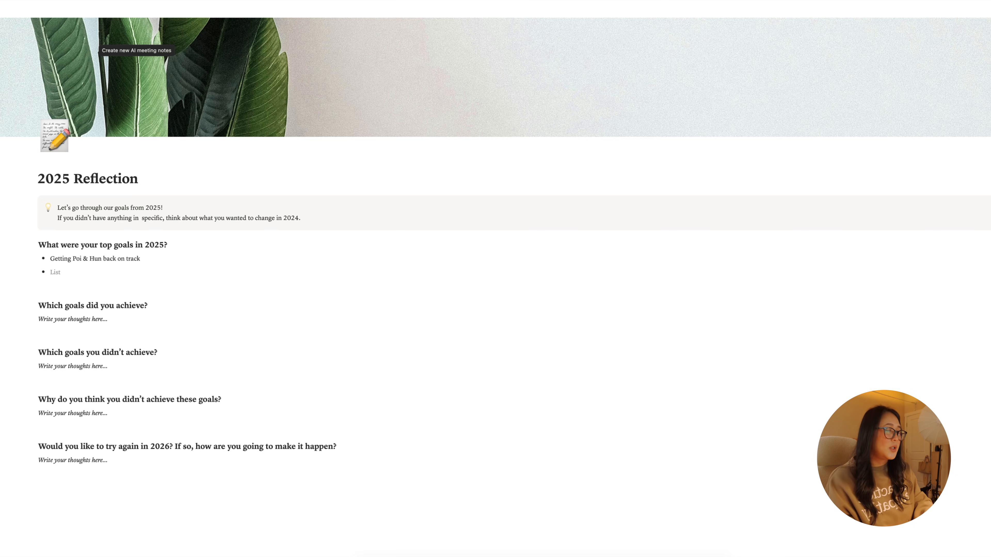
text(Updatin)
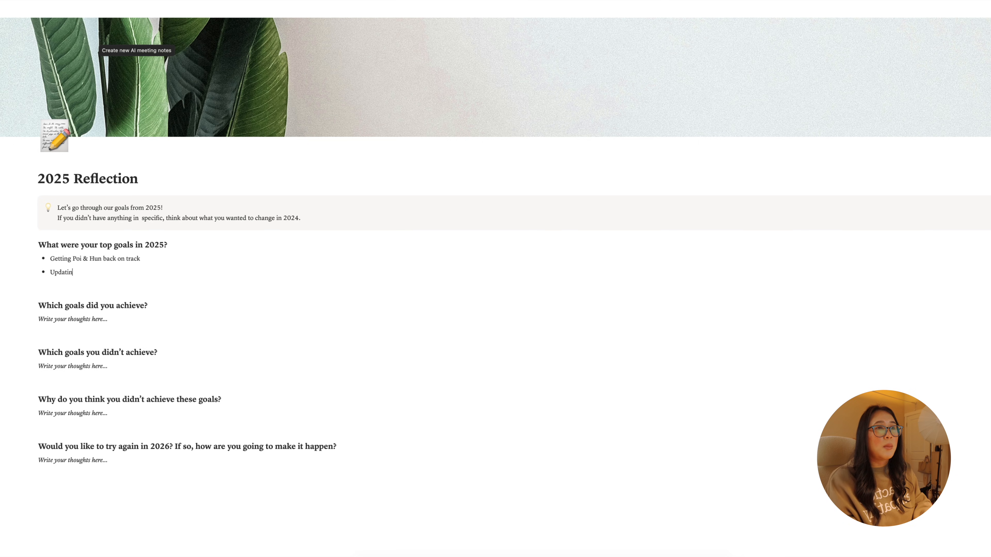
text(g my website)
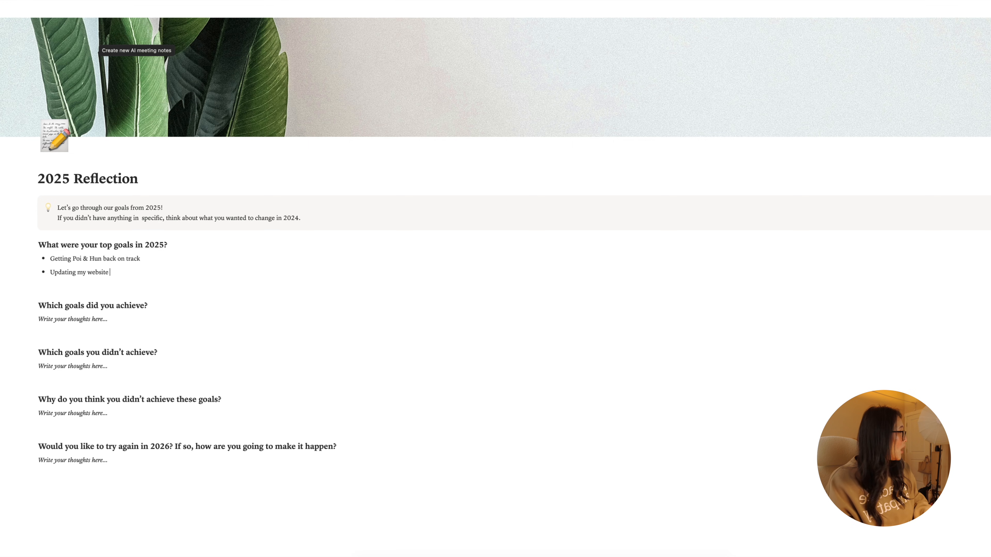
text( / media k)
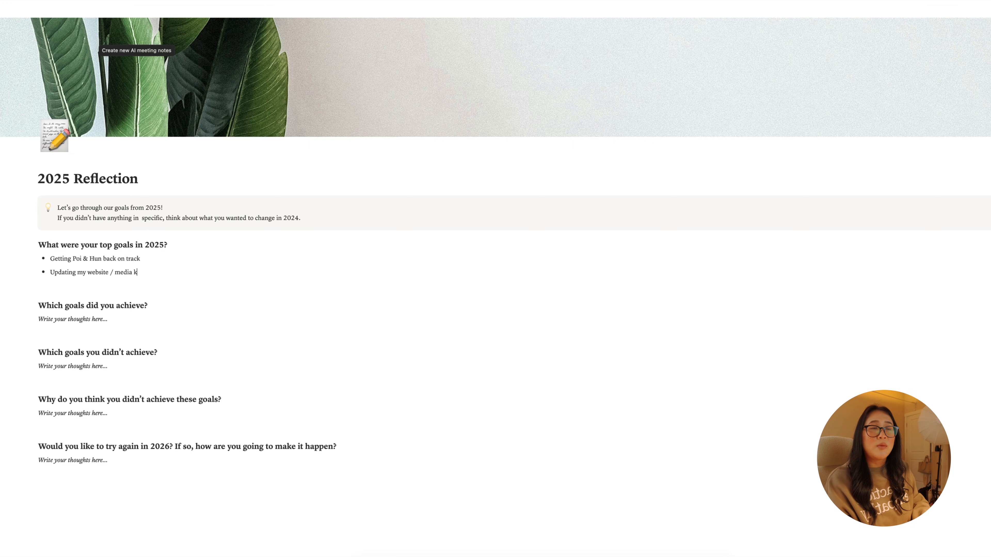
text(it for LWH)
key(Return)
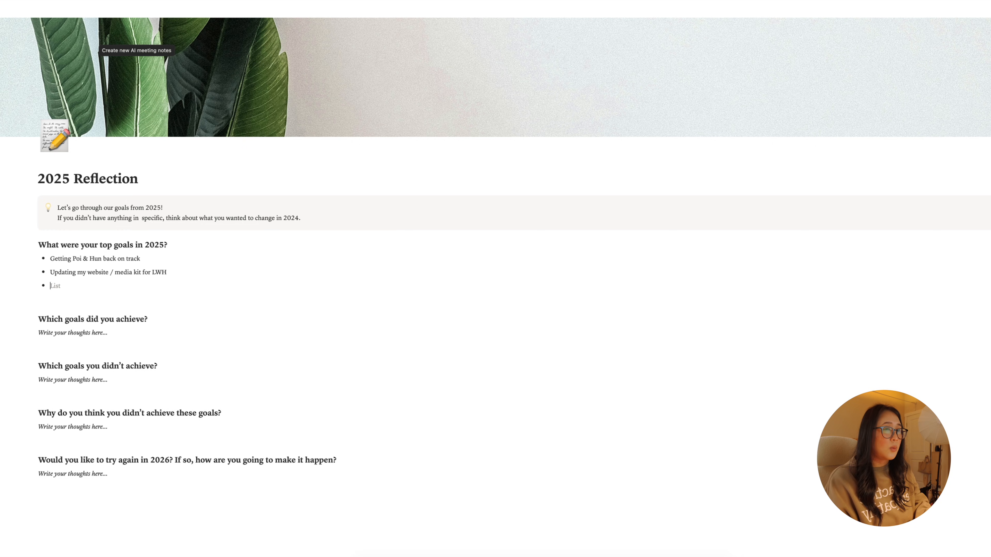
- Add the bullets "Exercise/getting back into a routine" and "Home cleaning" to the list of top 2025 goals
text(Exercise)
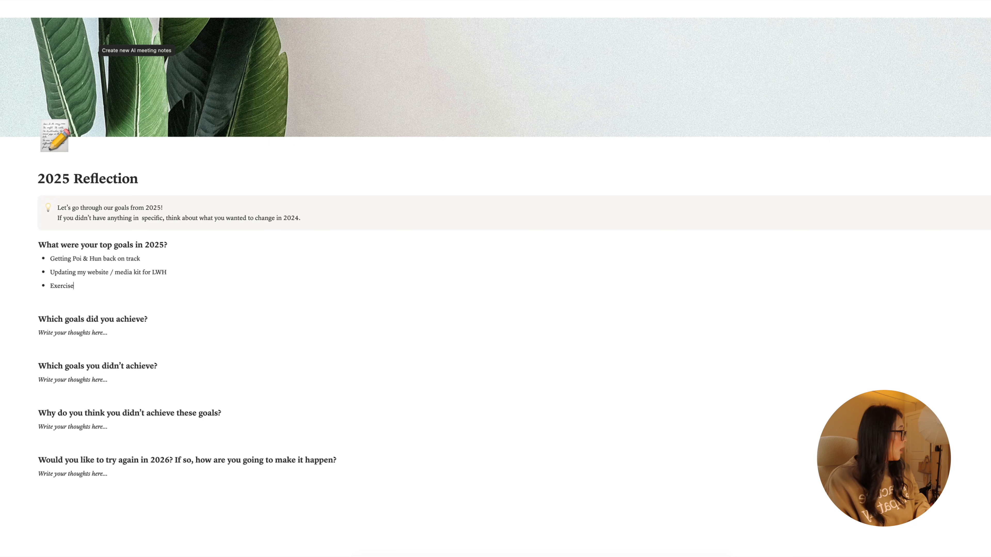
text(/getting)
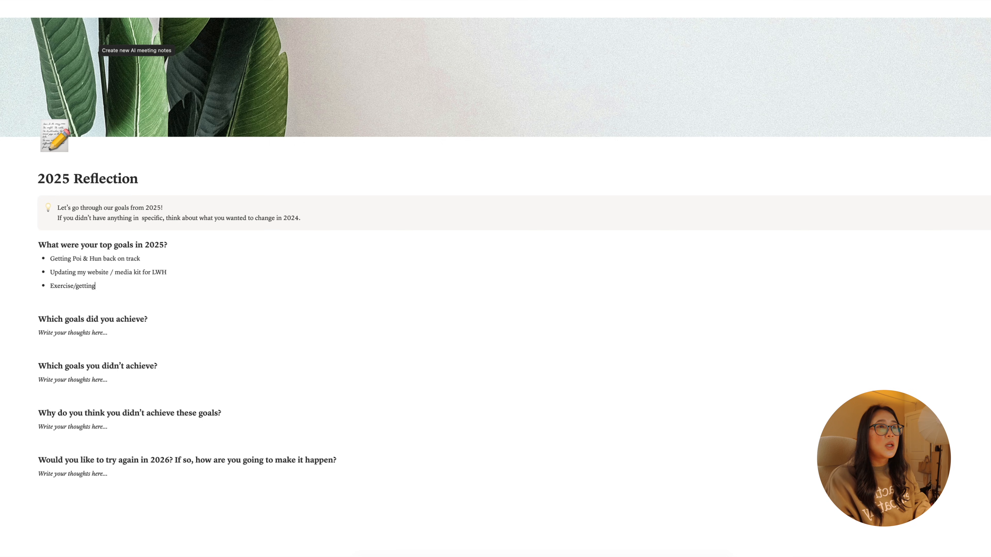
text( back into a routine)
key(Return)
text(Home cleaning)
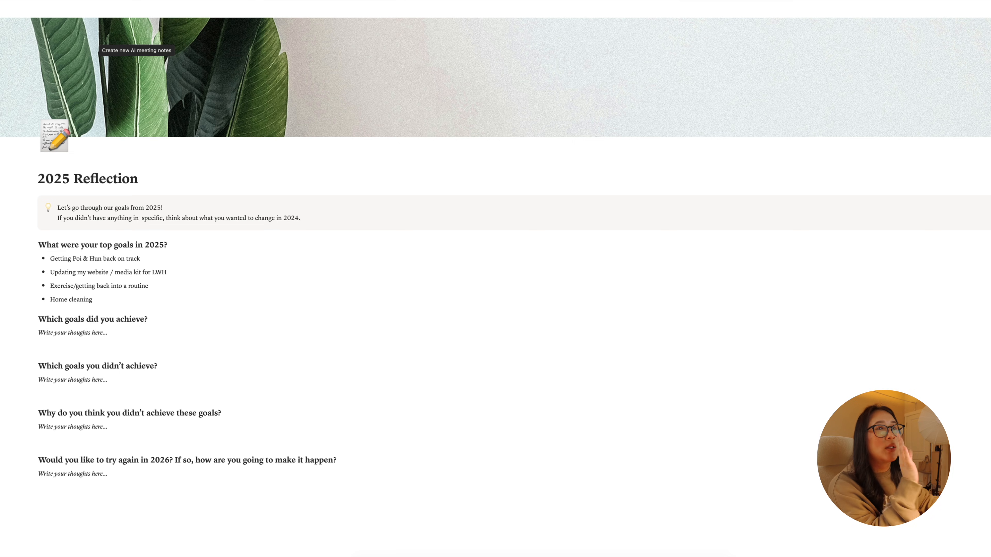
- Replace the placeholder under "Which goals did you achieve?" with the bullets "Getting Poi & Hun back on track" and "Update my website (LWH)"
drag(135, 334, 31, 330)
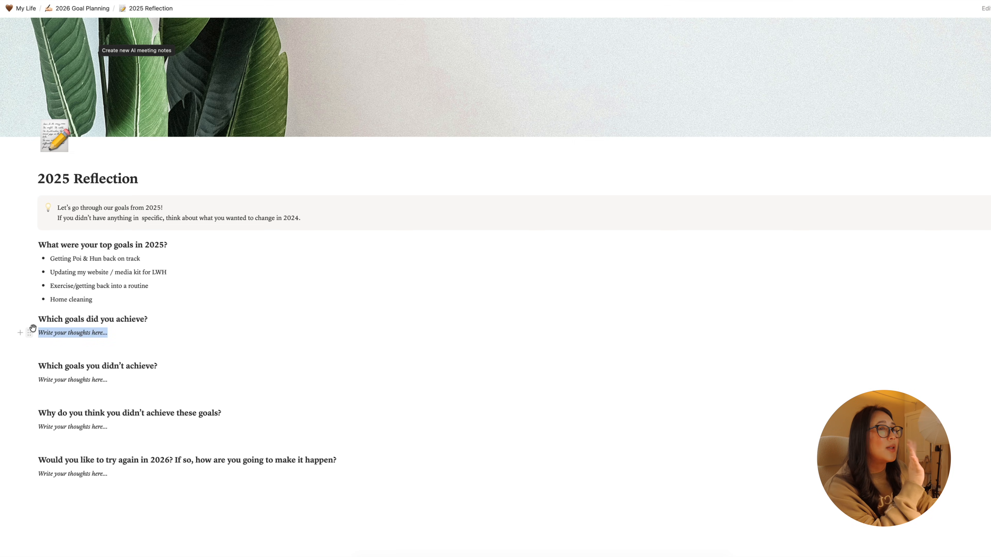
text(- Getti)
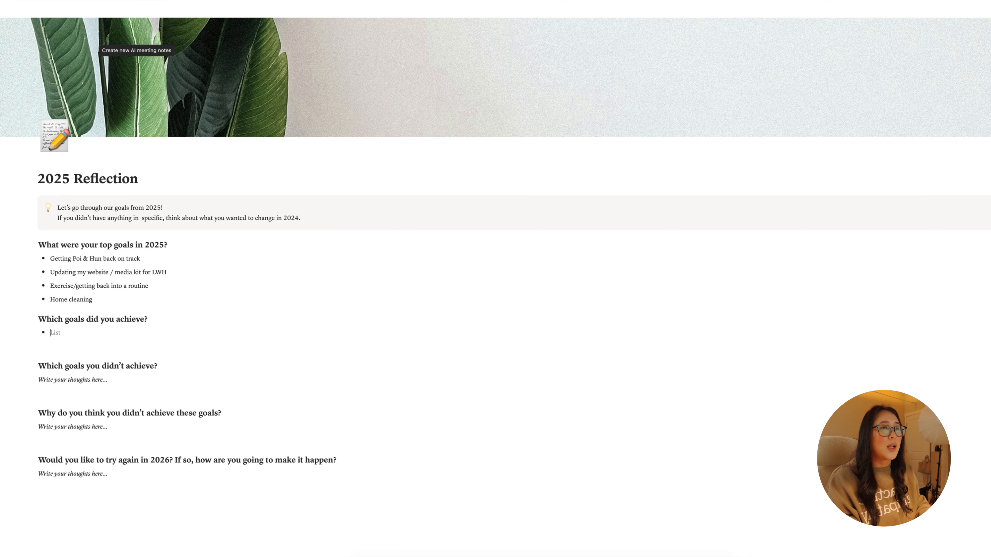
text(ng Poi & Hu)
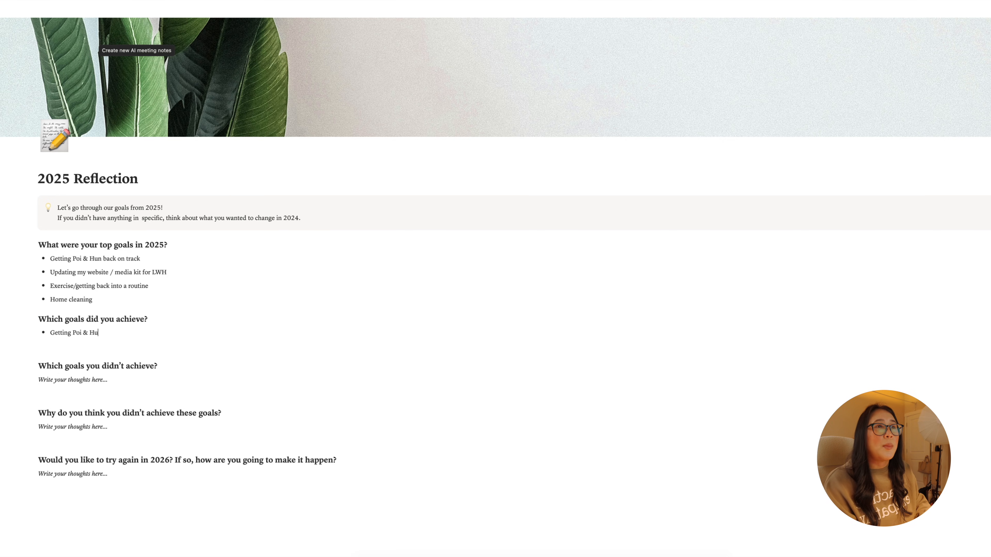
text(n back on track)
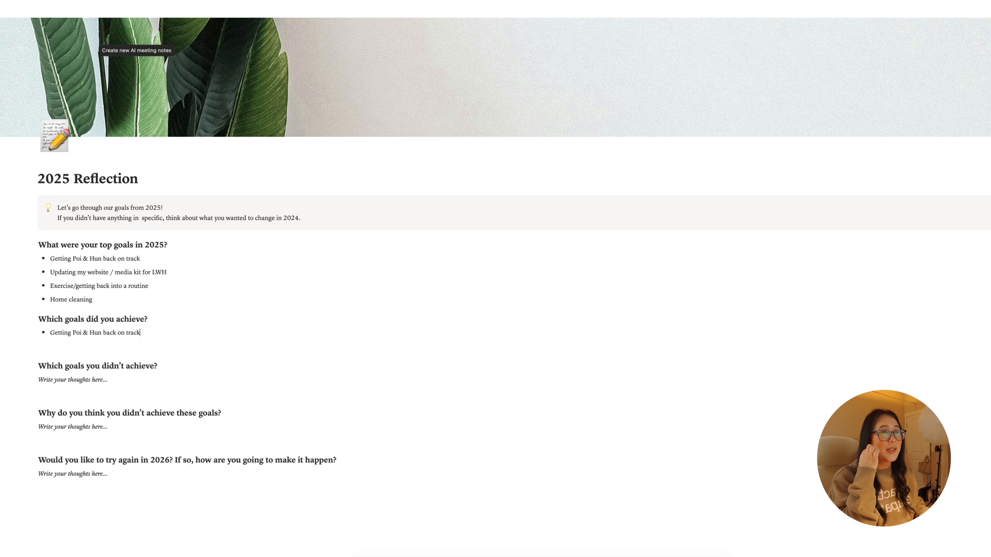
key(Return)
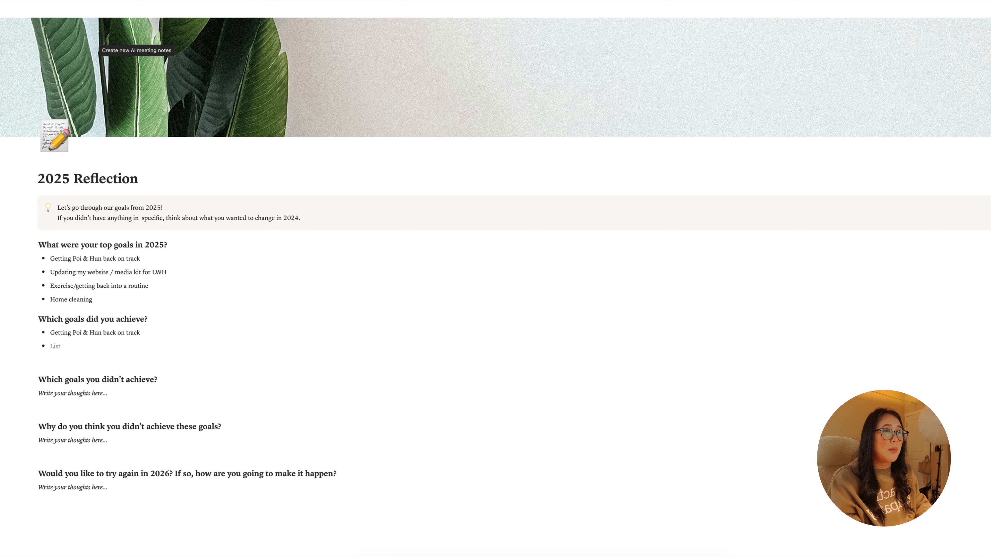
text(Update my website ()
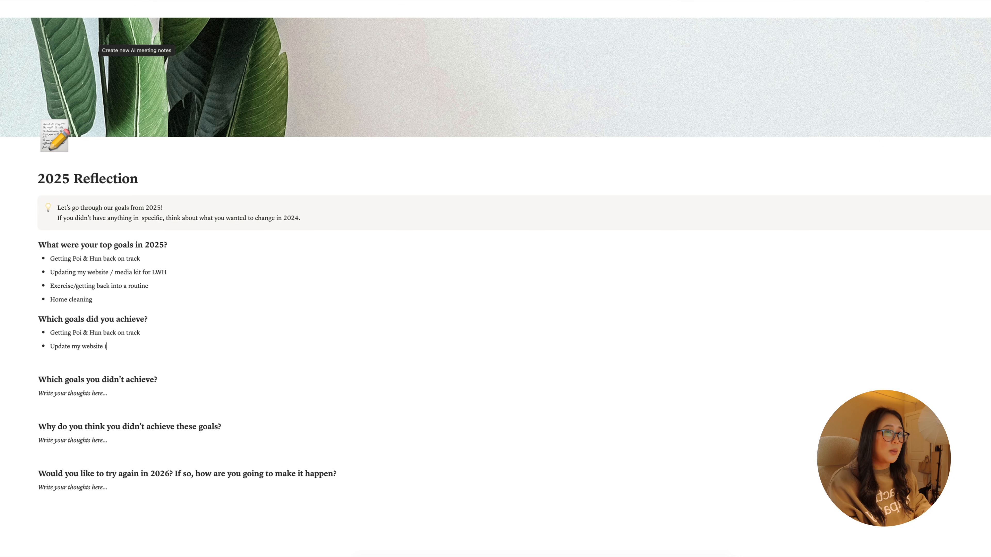
text(LWH))
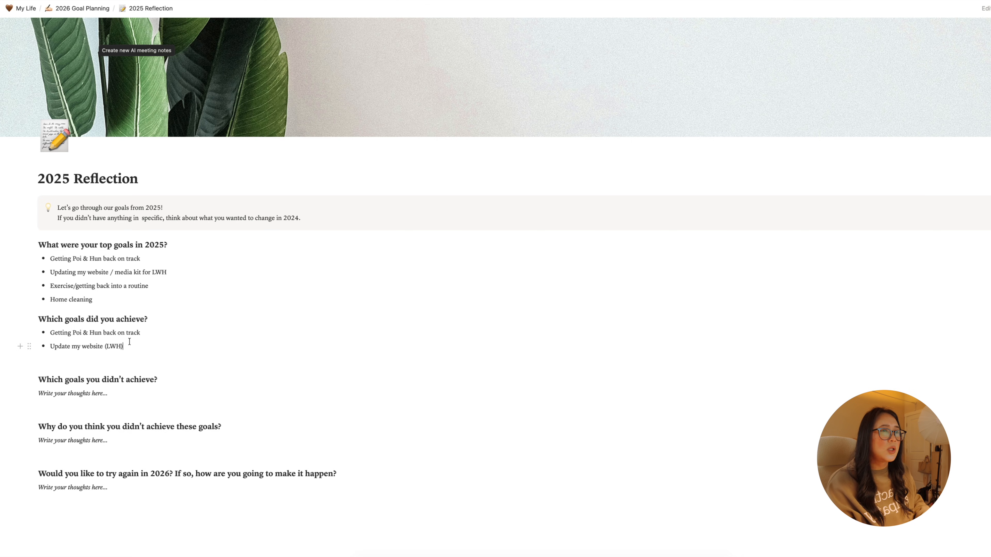
- Add the bullet "Mini routine, with baby (feeding, pumping, weekly)" to the achieved goals and delete the empty line below the list
key(Return)
text(G)
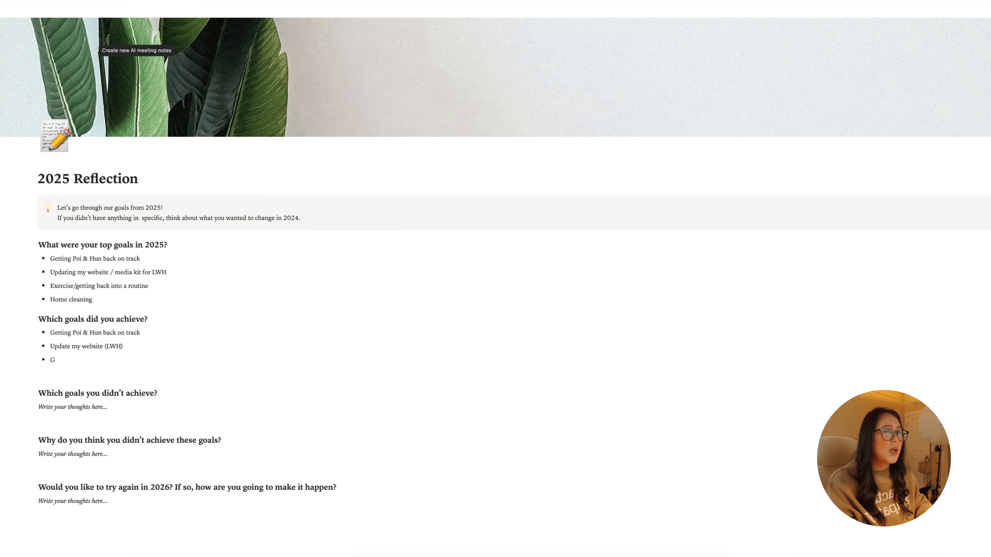
key(BackSpace)
text(Mini r)
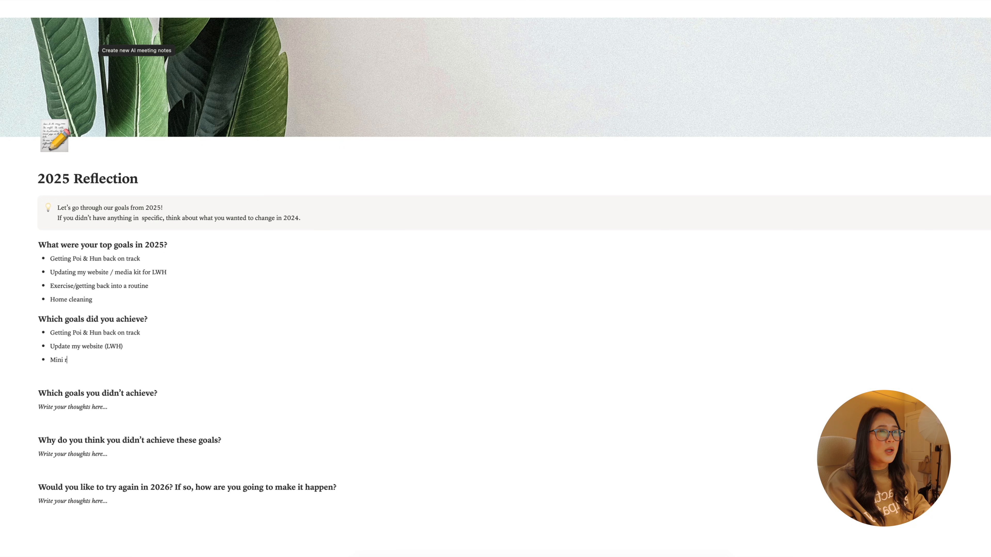
text(outine, with ba)
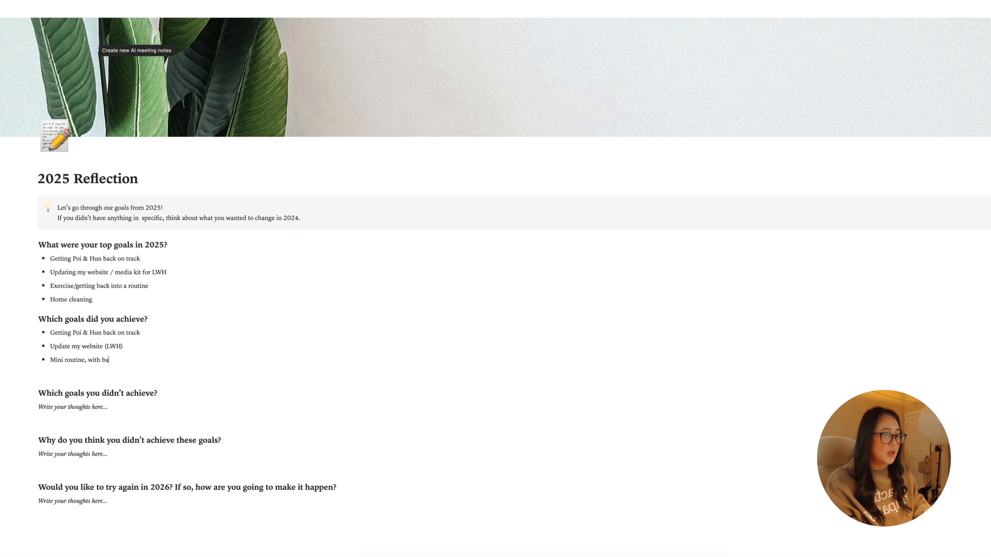
text(by (feedi)
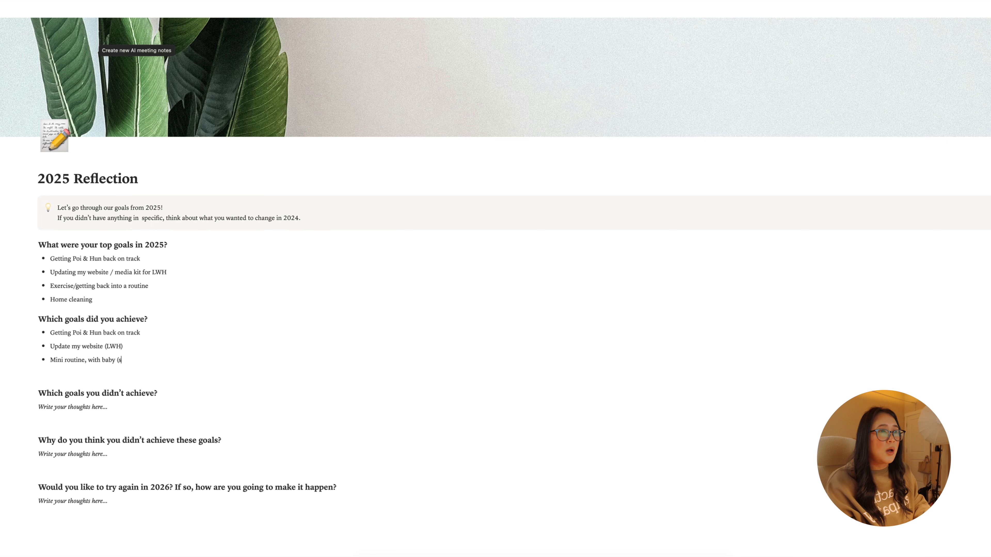
text(ng, pu)
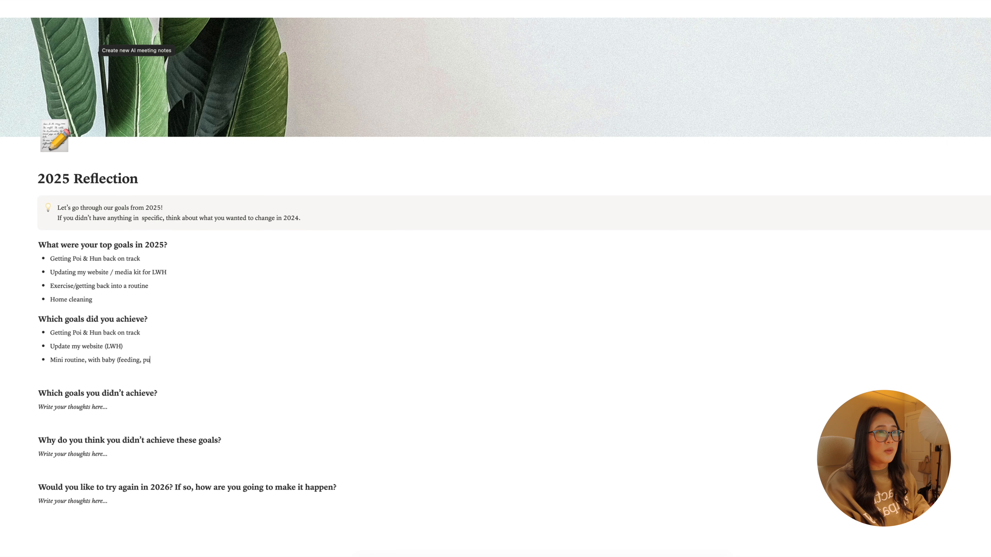
text(mping, weekly)
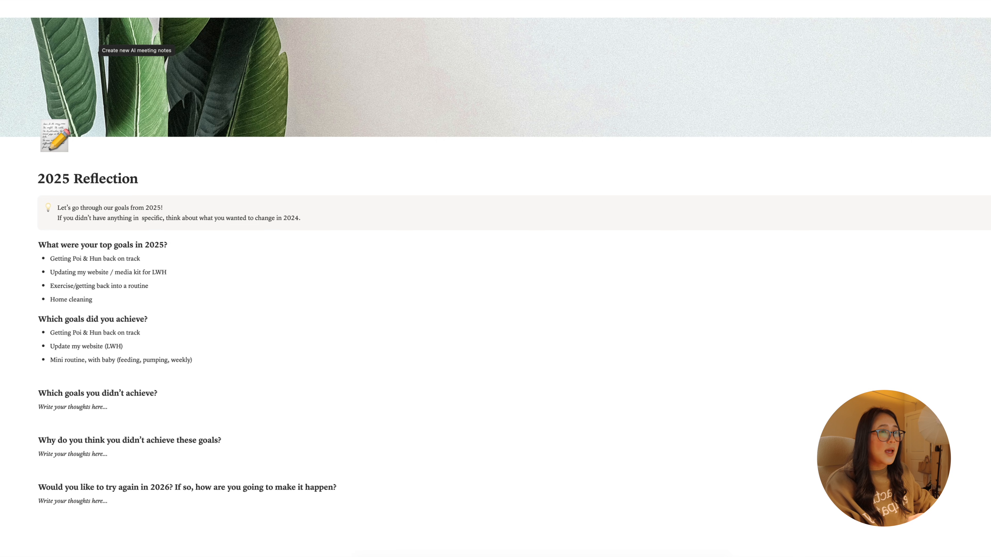
click(96, 375)
key(BackSpace)
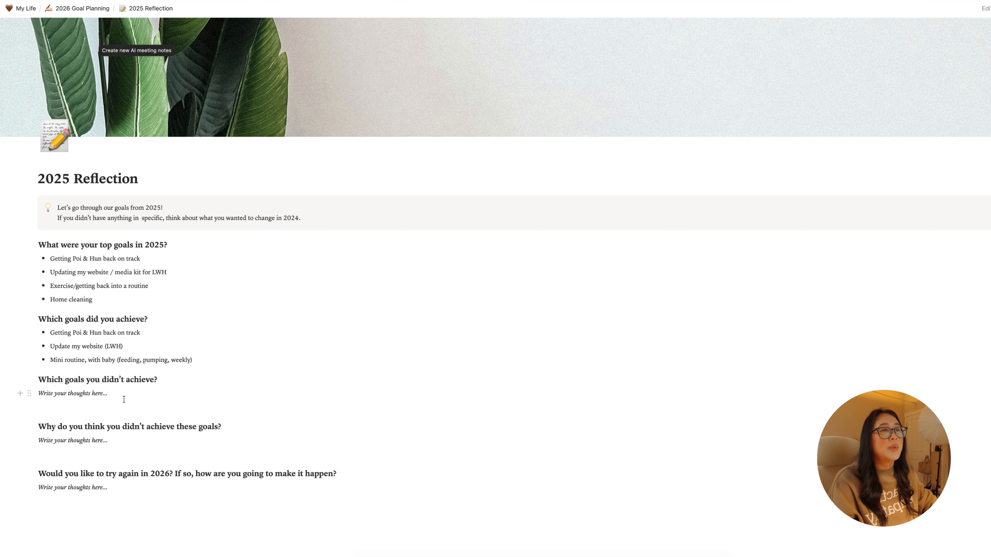
- Replace the placeholder under "Which goals you didn't achieve?" with a bulleted list starting with "Media Kit for LWH"
drag(103, 396, 37, 396)
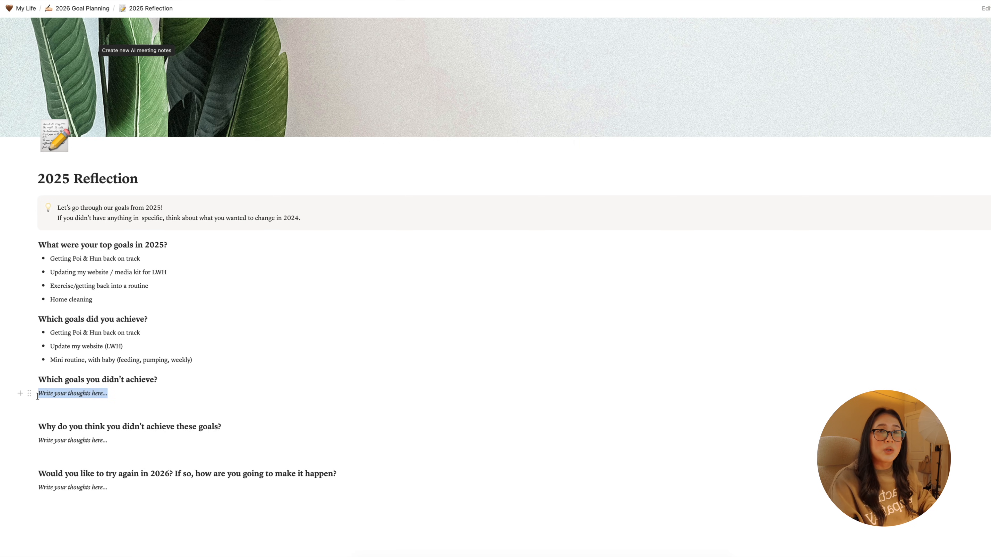
key(BackSpace)
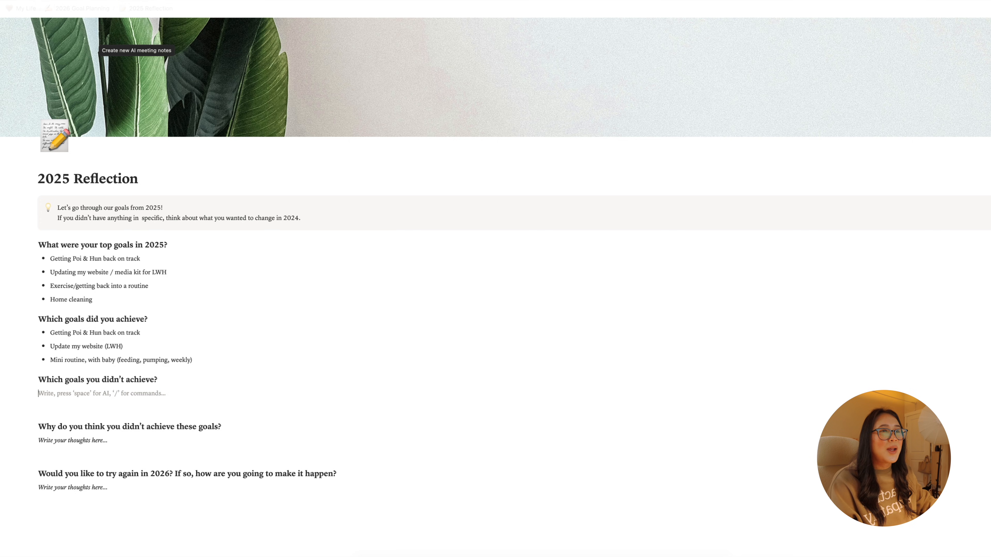
text(- )
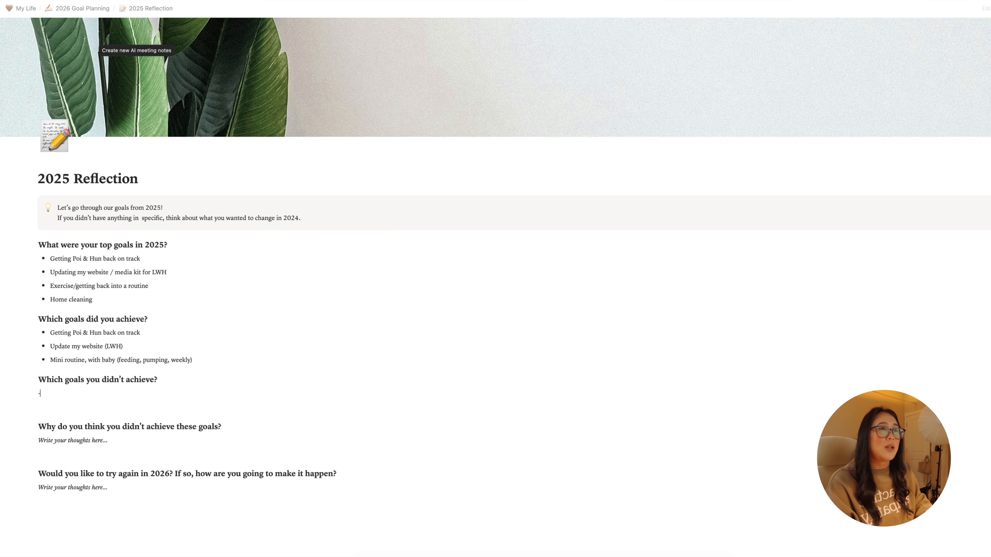
text(M)
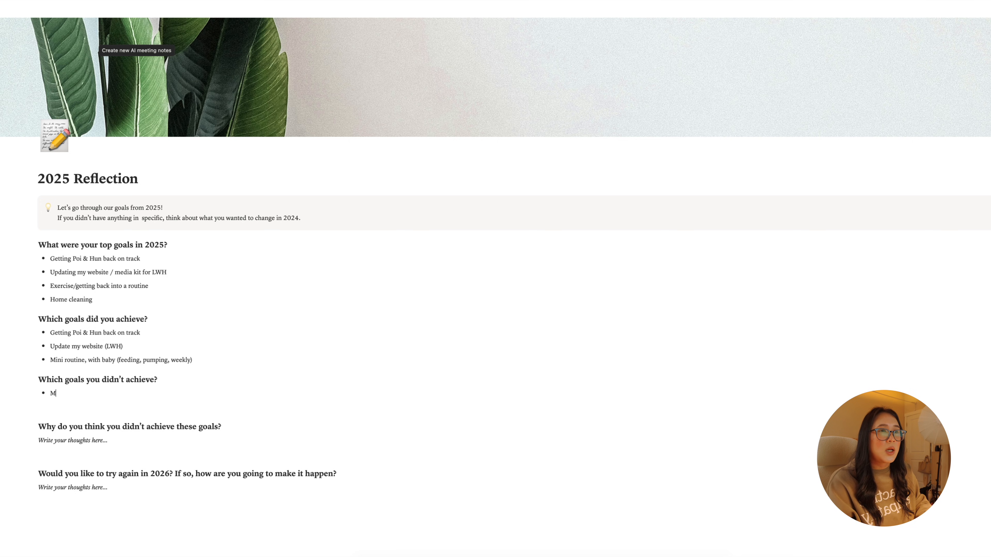
text(edia Kit for LWH)
key(Return)
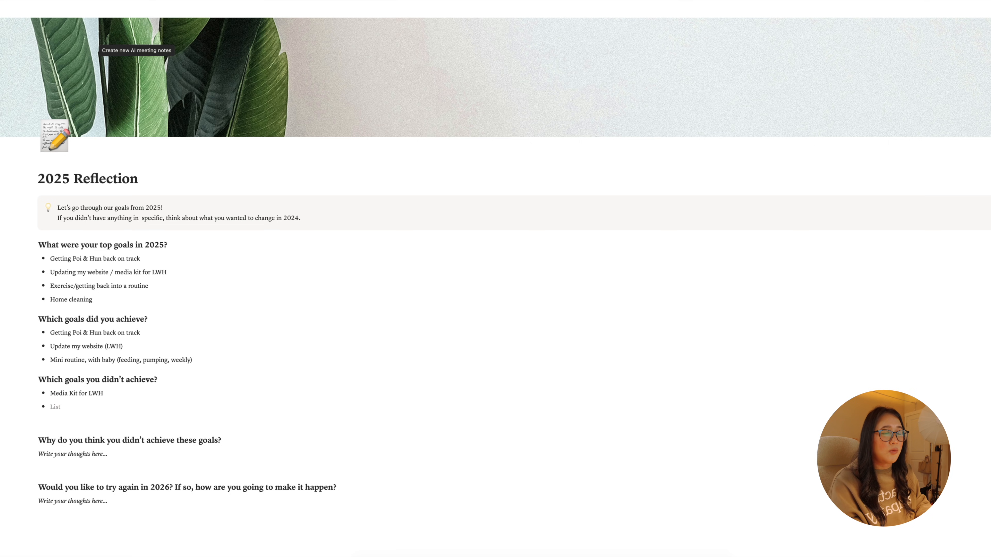
- Add "Full routine (meal planning, exercise)" as the second bullet under "Which goals you didn't achieve?"
text(Full rout)
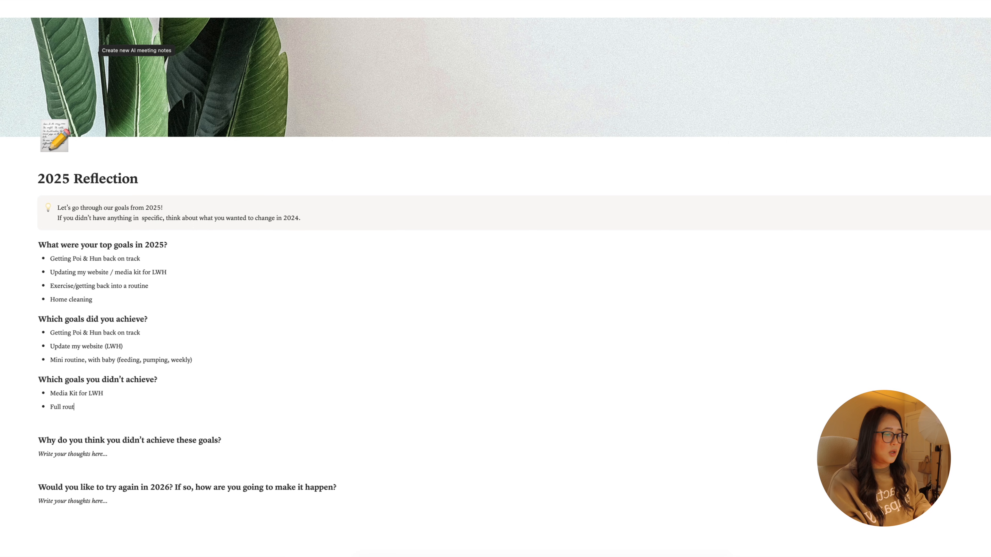
text(ine (meal)
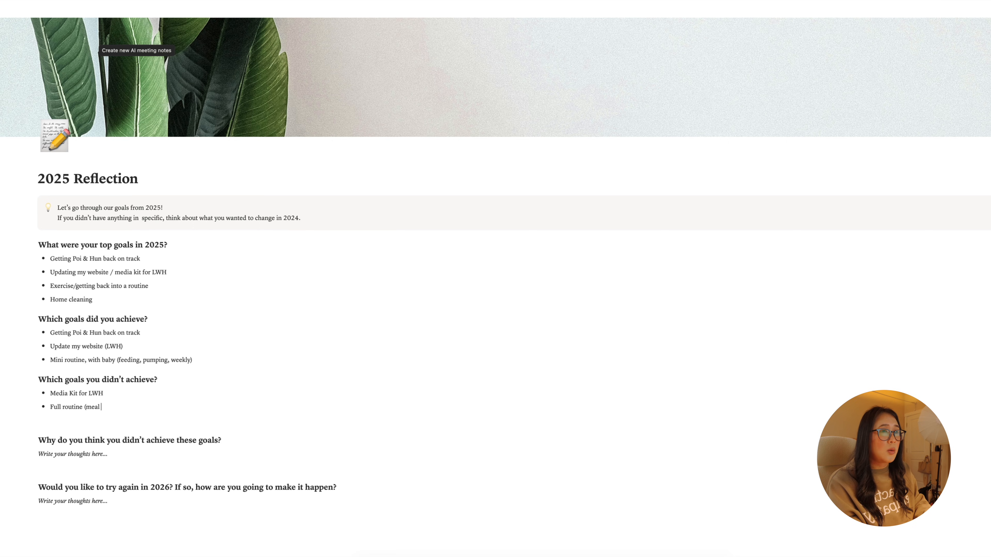
text( planning,)
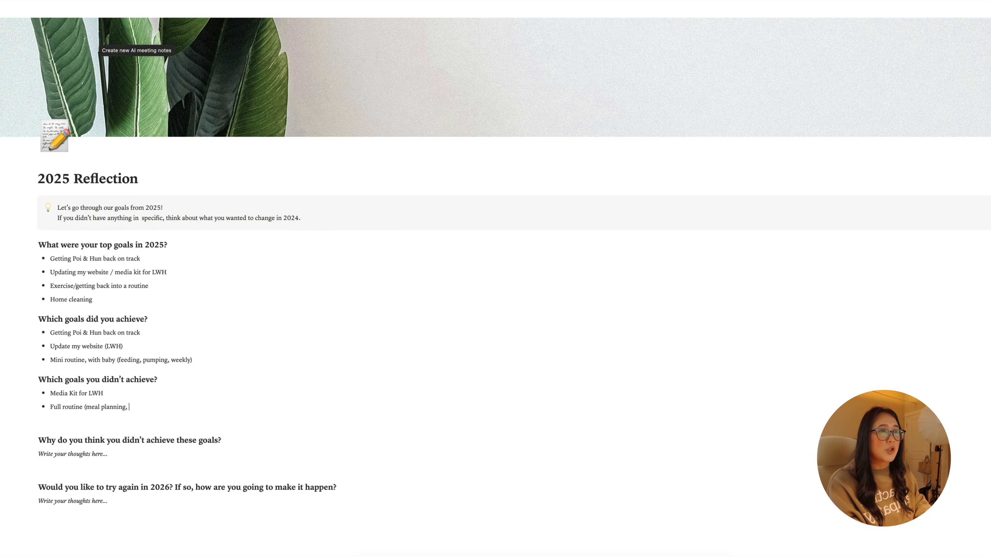
text( exercise))
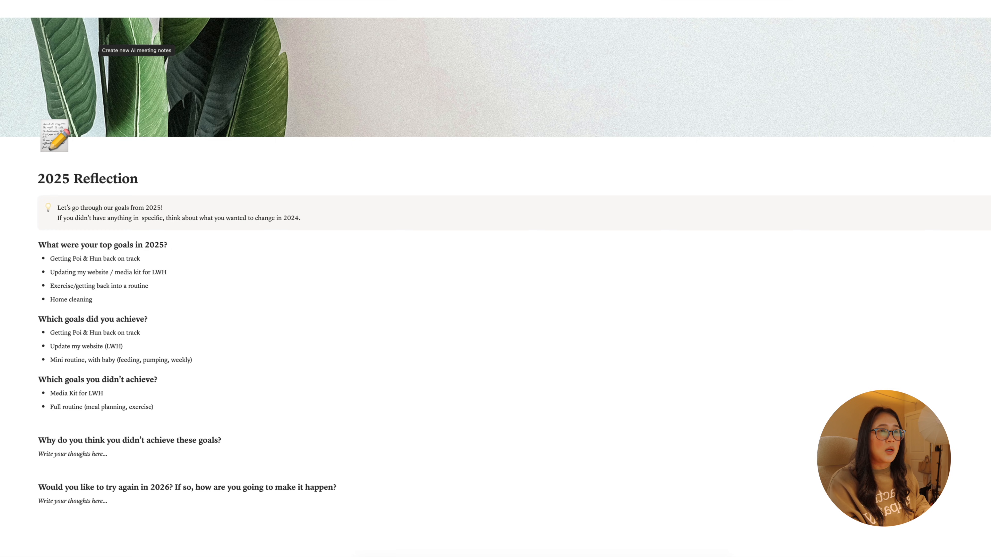
- Add the bullet "Home cleaning" to the unachieved goals and delete the empty line below the list
key(Return)
text(Home cle)
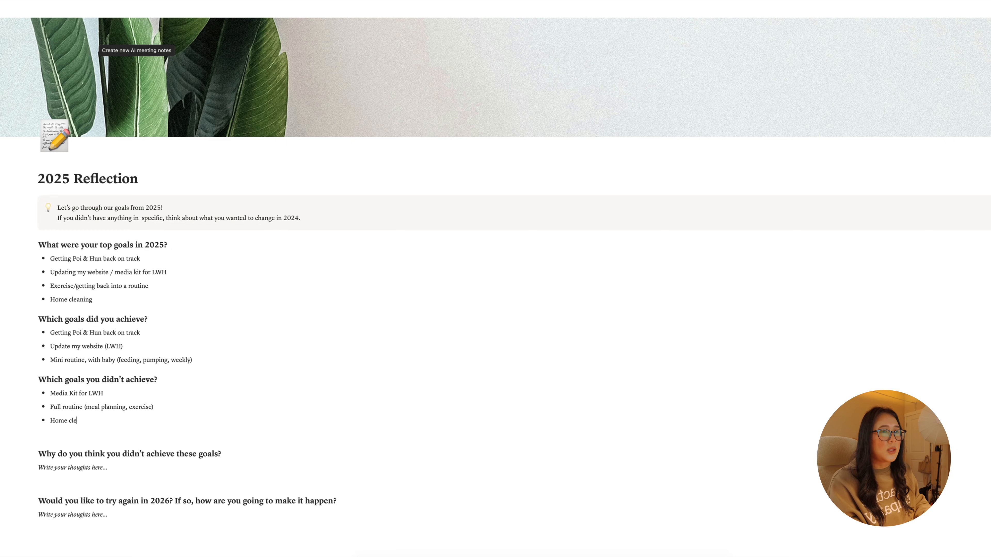
text(anin)
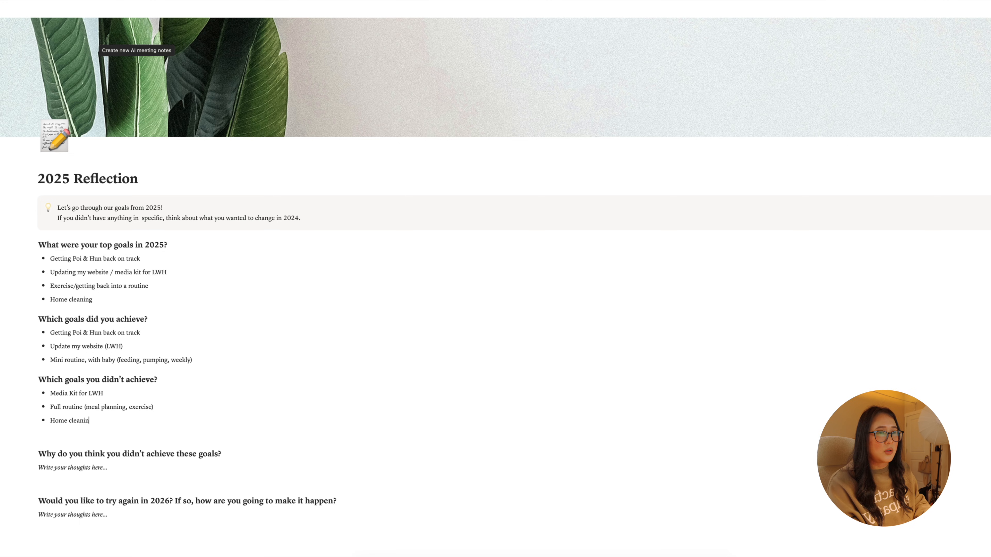
text(g)
key(Down)
key(BackSpace)
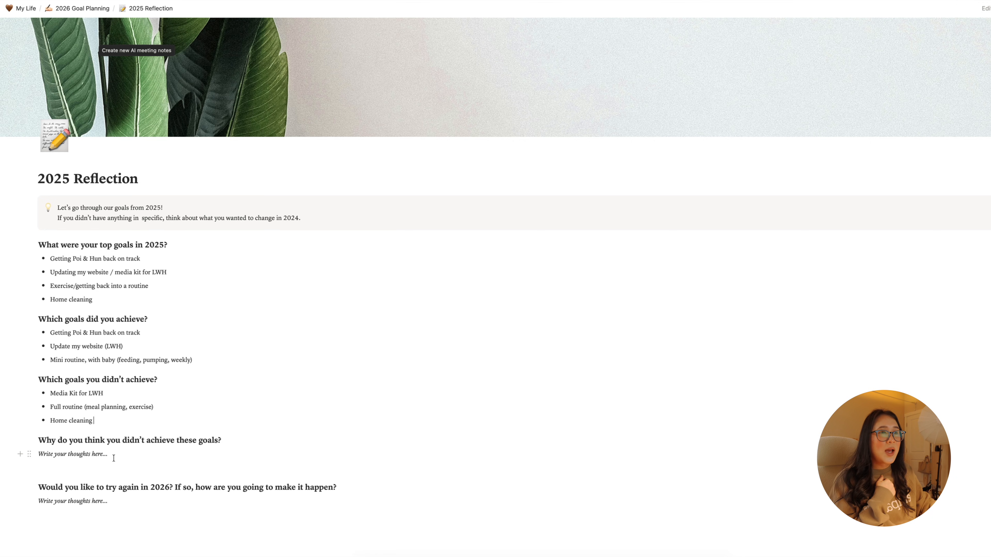
- Replace the placeholder under "Why do you think you didn't achieve these goals?" with "Baby, lack of energy" and remove the empty line there
triple_click(52, 459)
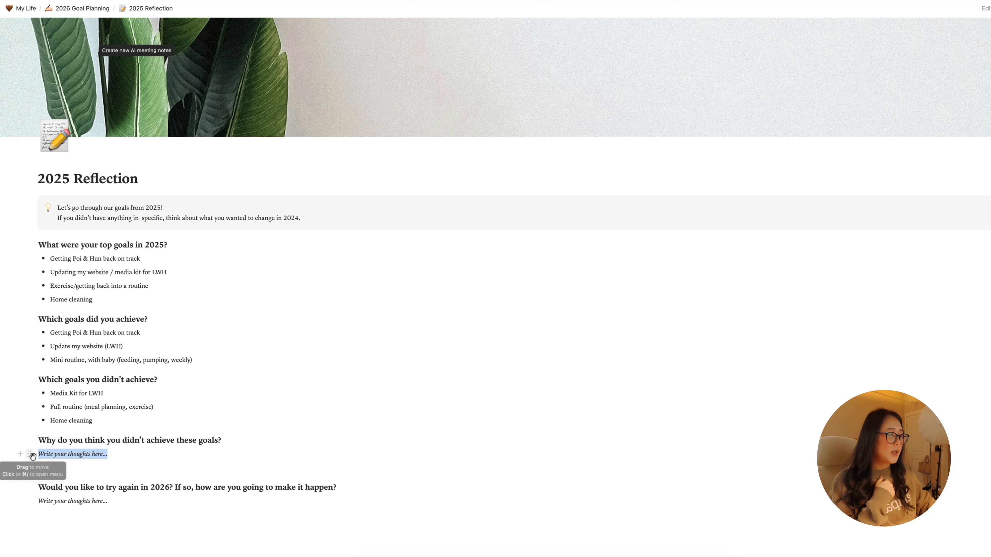
key(BackSpace)
key(Down)
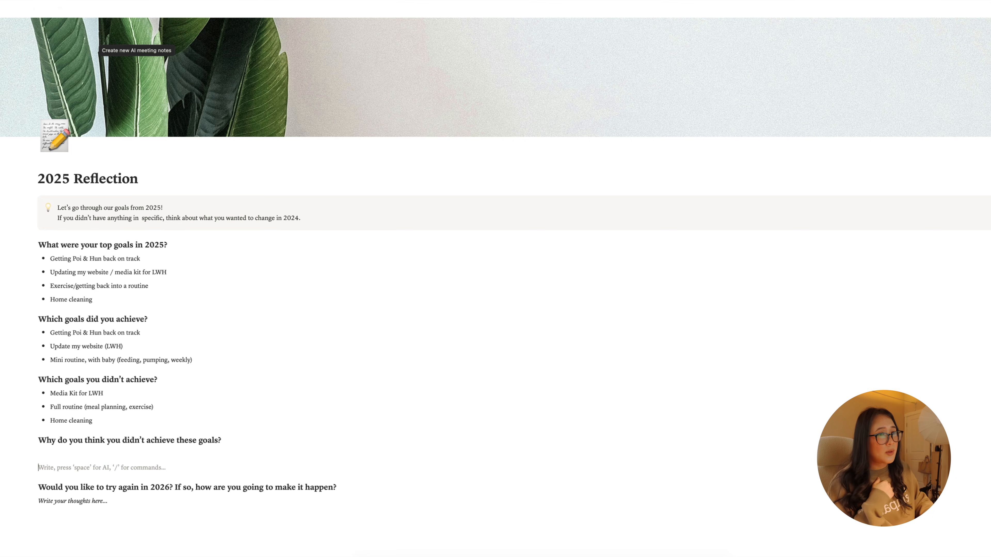
key(BackSpace)
text(Baby)
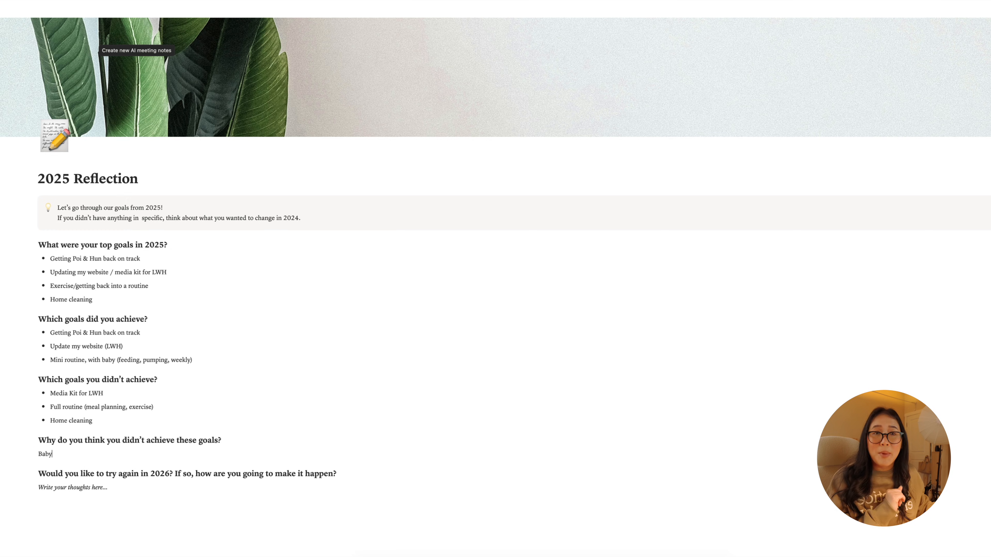
text(,)
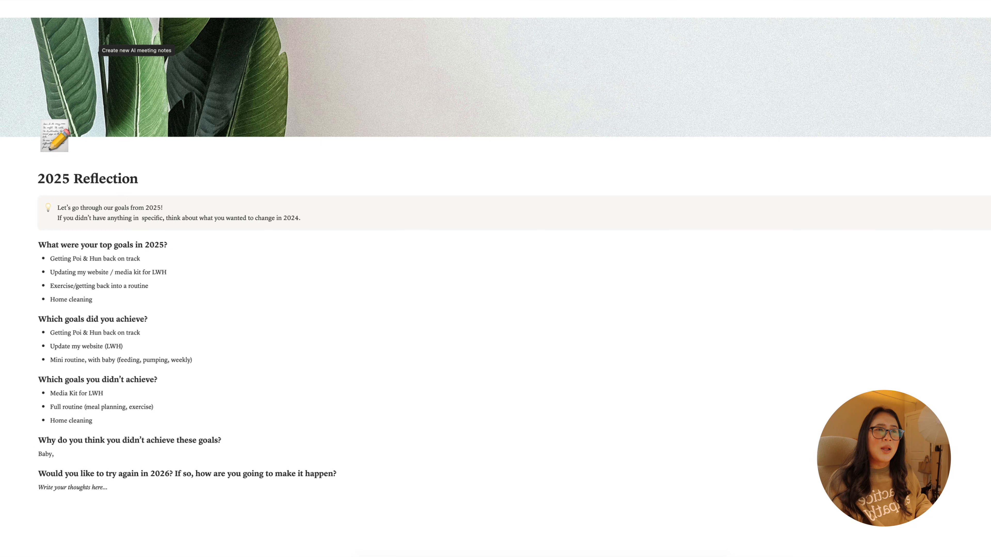
text( lack of energy)
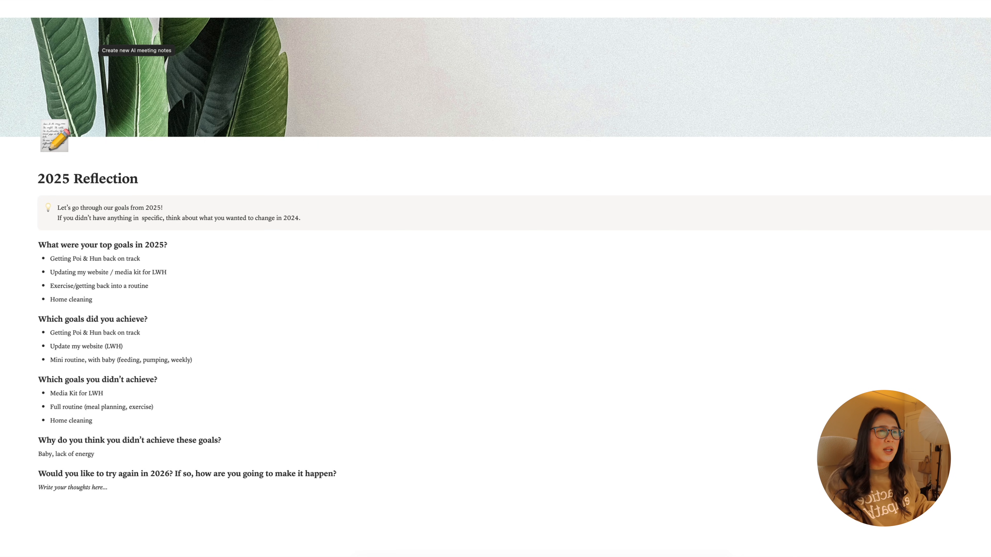
- Change the third top goal to "Exercise/healthy eating, getting back into a routine" and clear the placeholder under "Would you like to try again in 2026?"
click(75, 286)
text(healthy eating,)
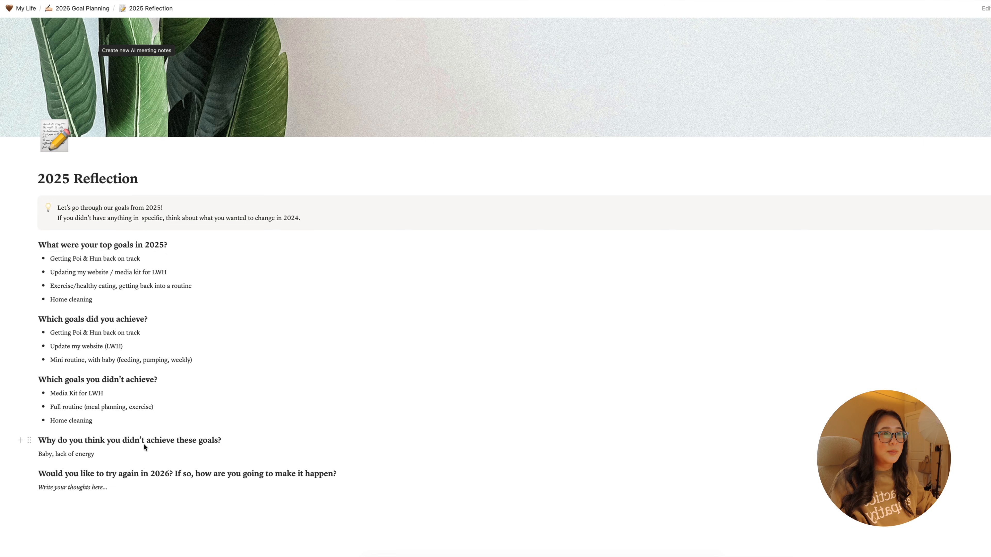
drag(108, 488, 49, 487)
key(BackSpace)
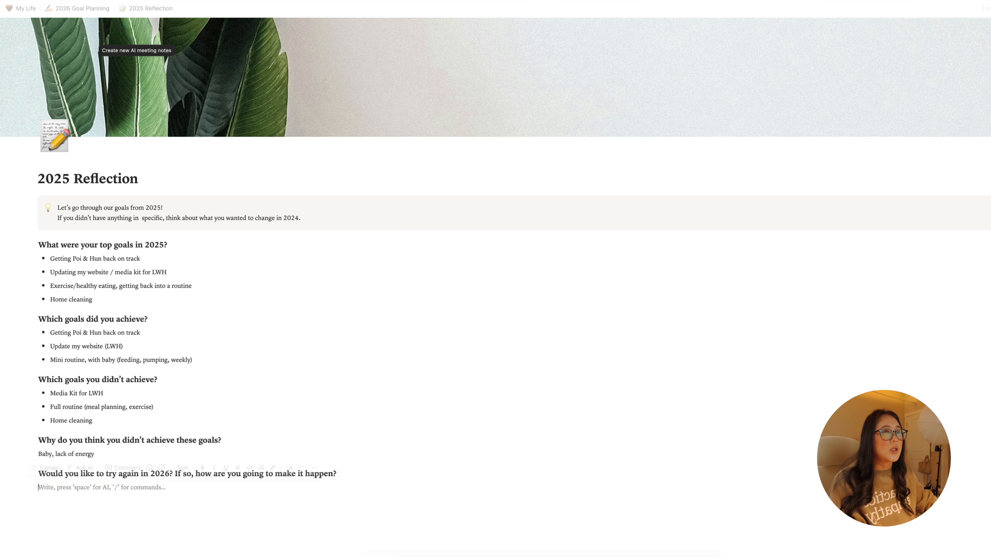
click(169, 364)
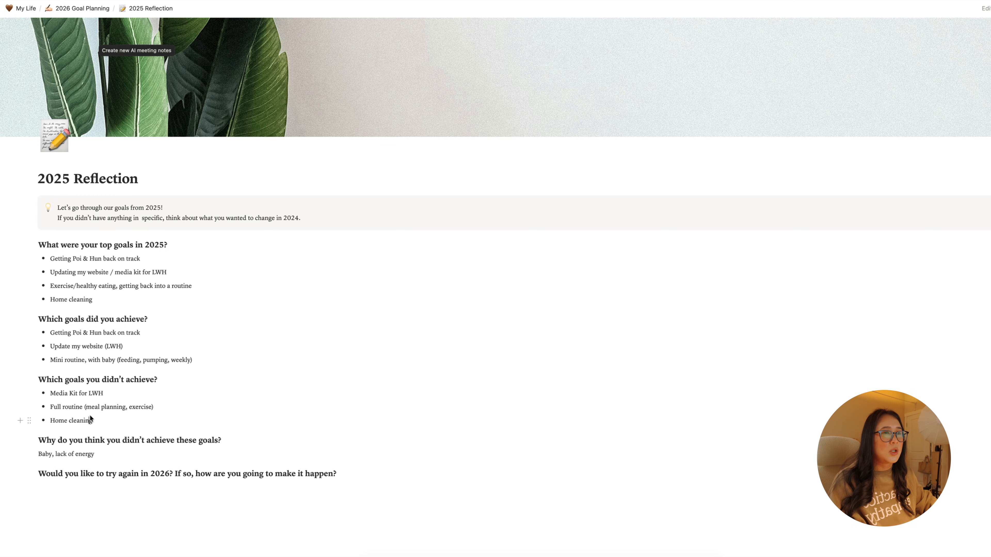
drag(92, 420, 49, 400)
click(129, 426)
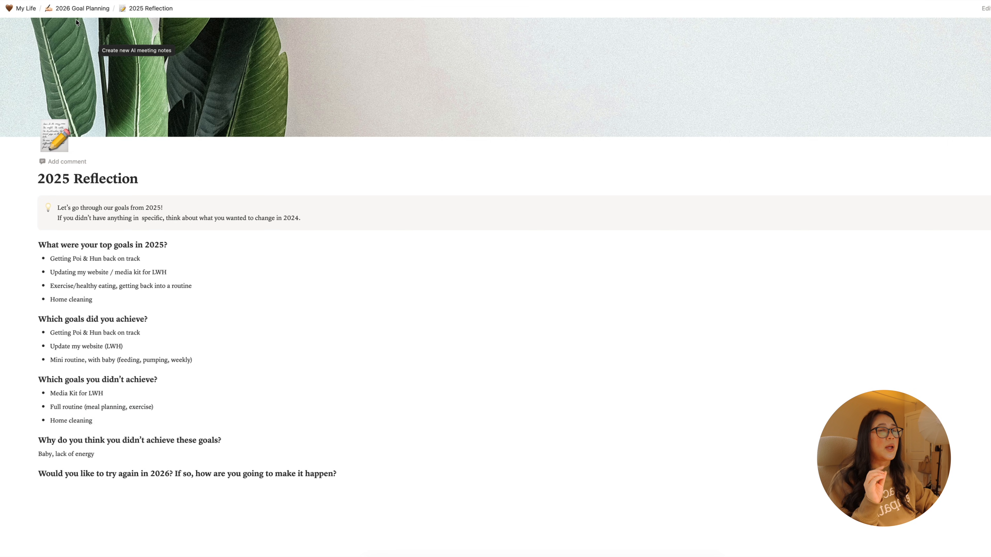
- Open the 2026 Brainstorm page from 2026 Goal Planning and start a bulleted list under "Write down all the goals you can think of"
click(81, 8)
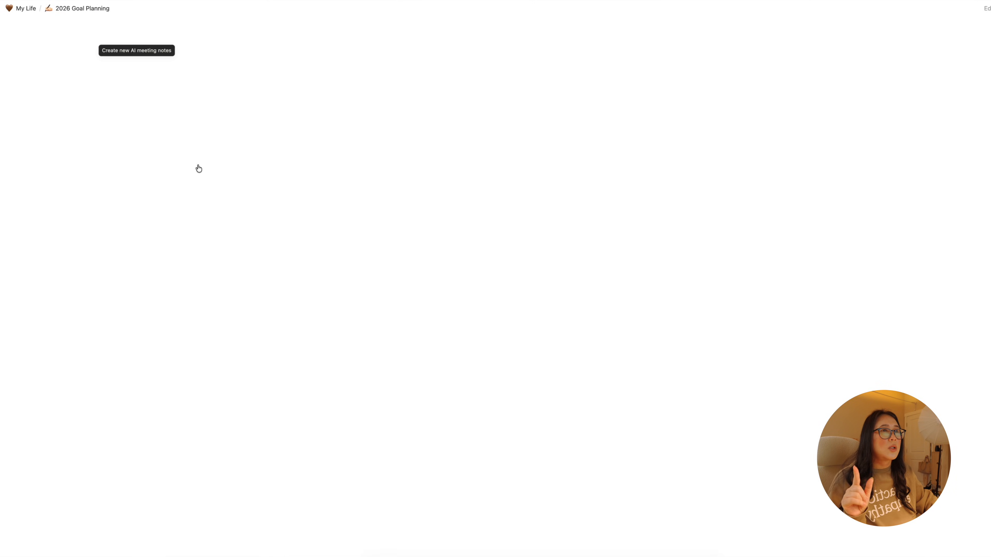
click(96, 235)
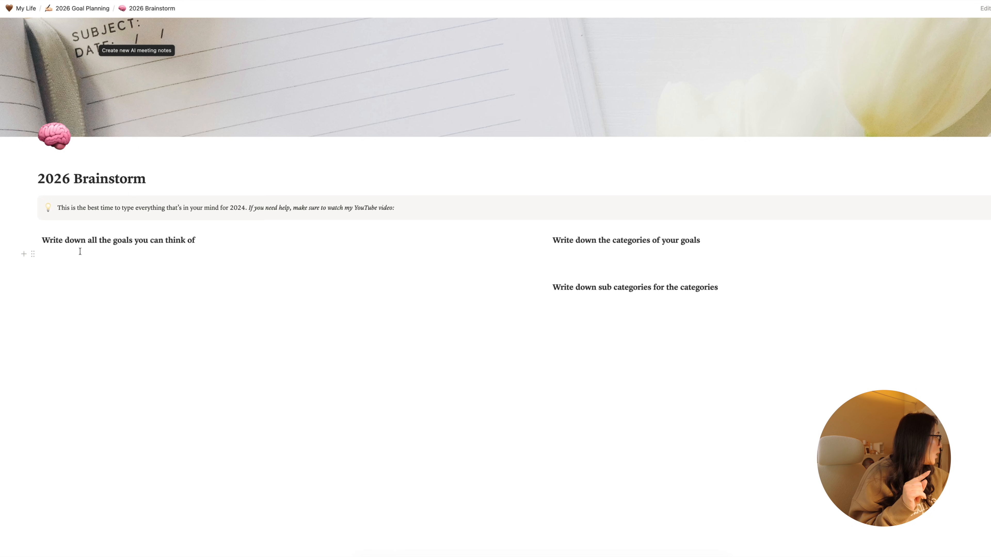
click(80, 252)
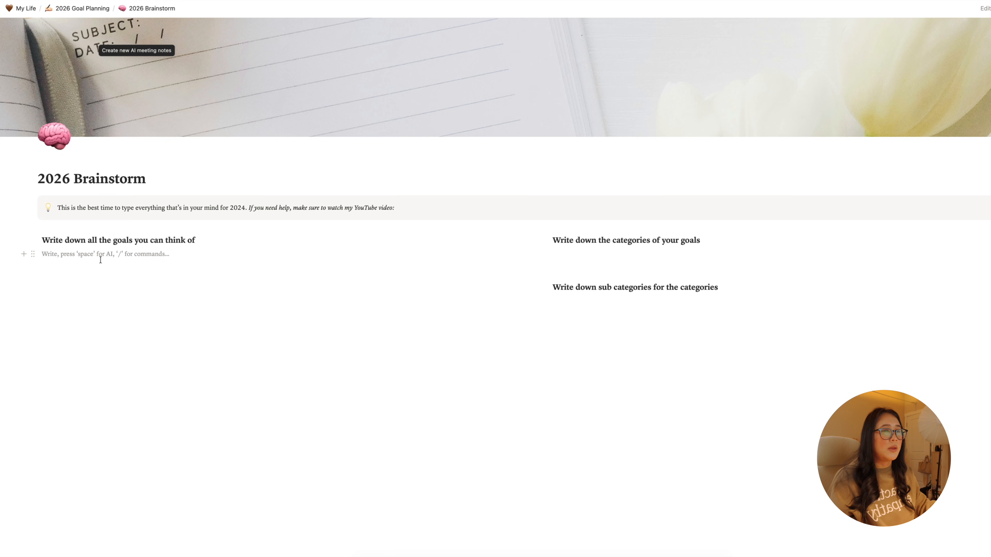
text(-)
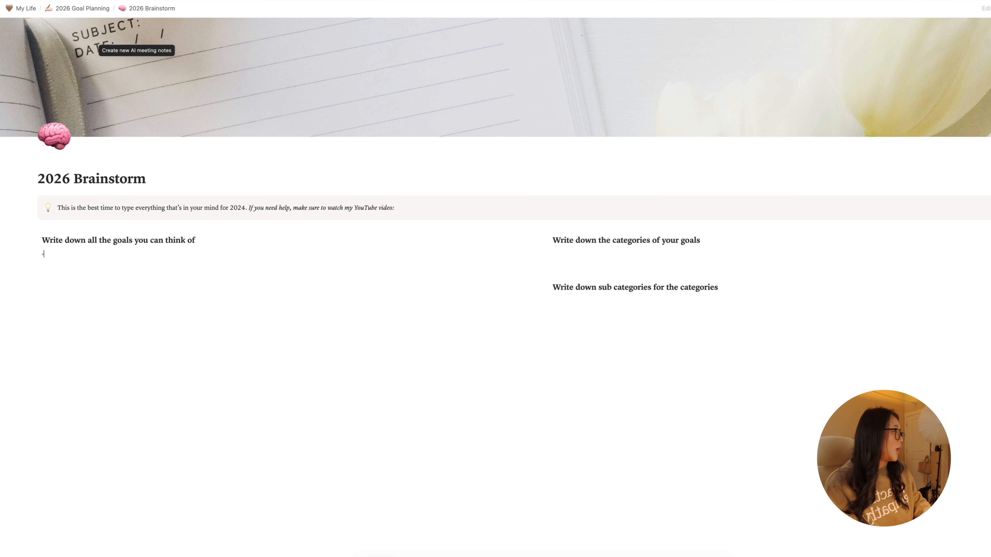
key(BackSpace)
text(- )
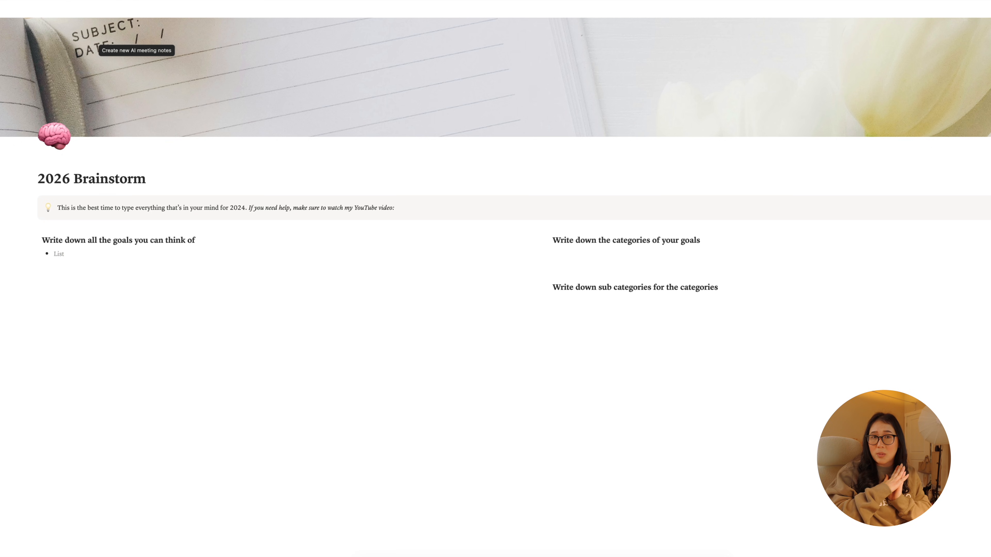
text(Poi & Hun)
- Add the bullet "Poi & Hun" with the sub-bullets "Social media schedule" and "Preplan products at least 2 months in advance"
key(Return)
key(Tab)
text(Social media schedule)
key(Return)
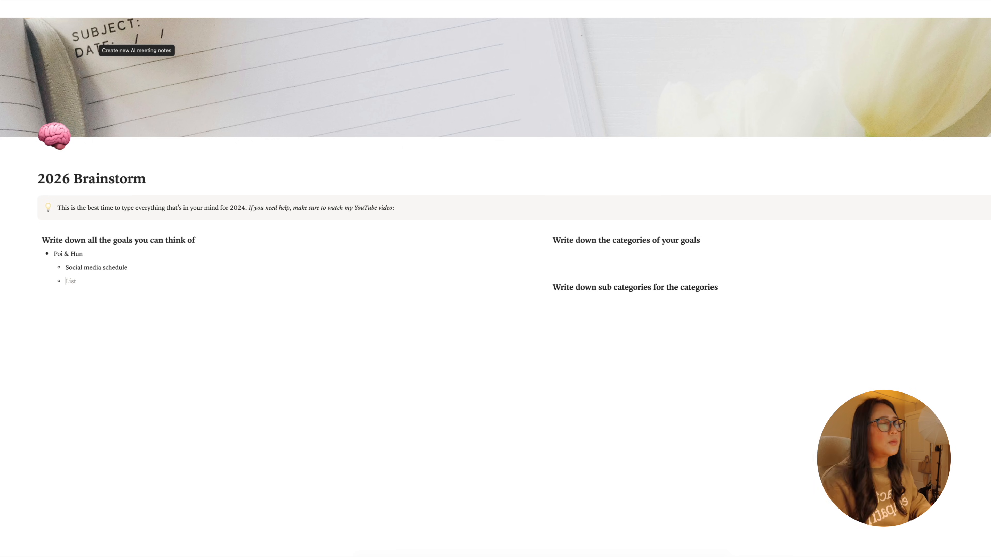
text(Preplan products at least 2 months in advance)
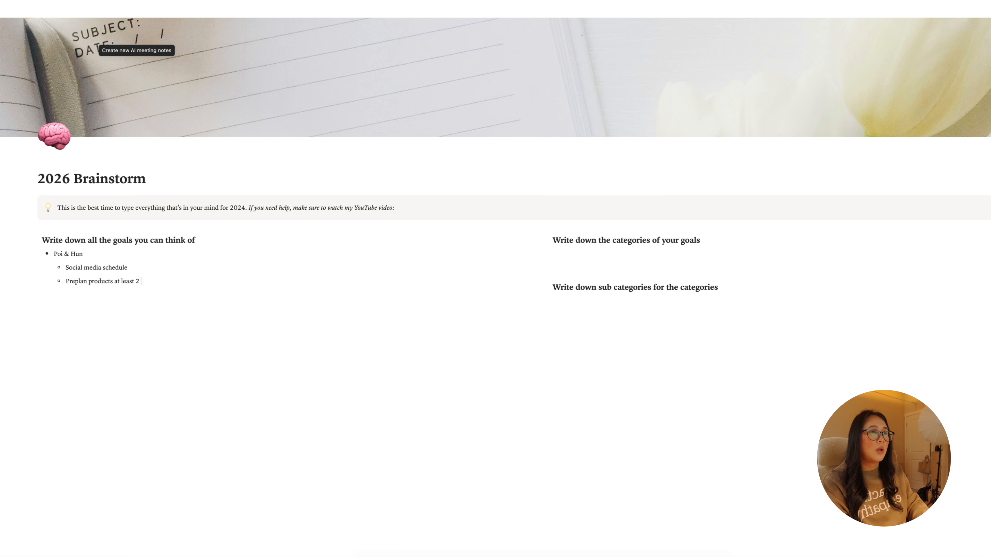
- Add the sub-bullets "Reorganize warehouse" and "Focus on print" under "Poi & Hun"
key(Return)
text(Having)
key(BackSpace)
key(BackSpace)
key(BackSpace)
key(BackSpace)
key(BackSpace)
key(BackSpace)
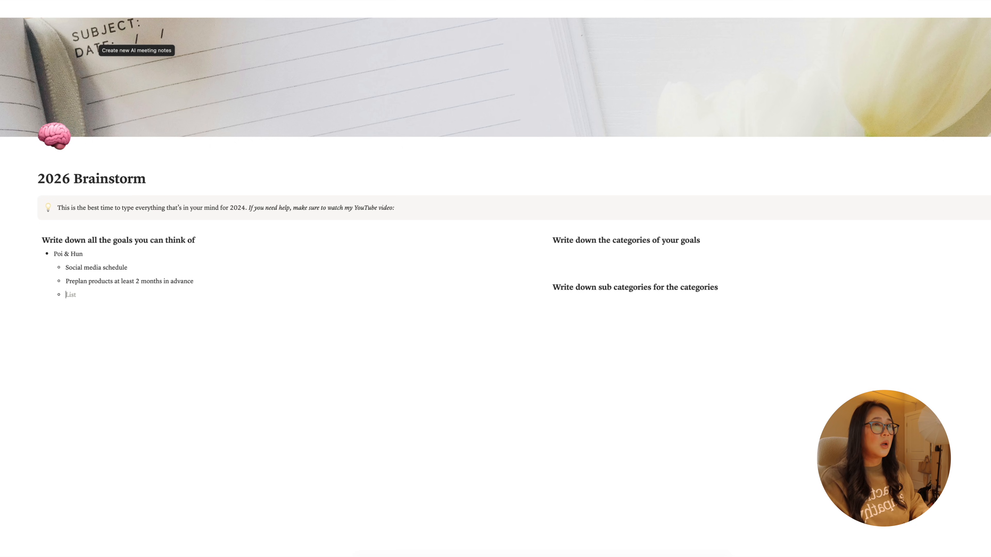
text(Reorganize warehouse)
key(Return)
text(Focus on print)
- Add the top-level bullet "Home" with the sub-bullet "Clean home", and nest "Baby room", "Bedroom" and "Kitchen" beneath it
key(Return)
key(shift+Tab)
text(Home)
key(Return)
key(Tab)
text(Clean)
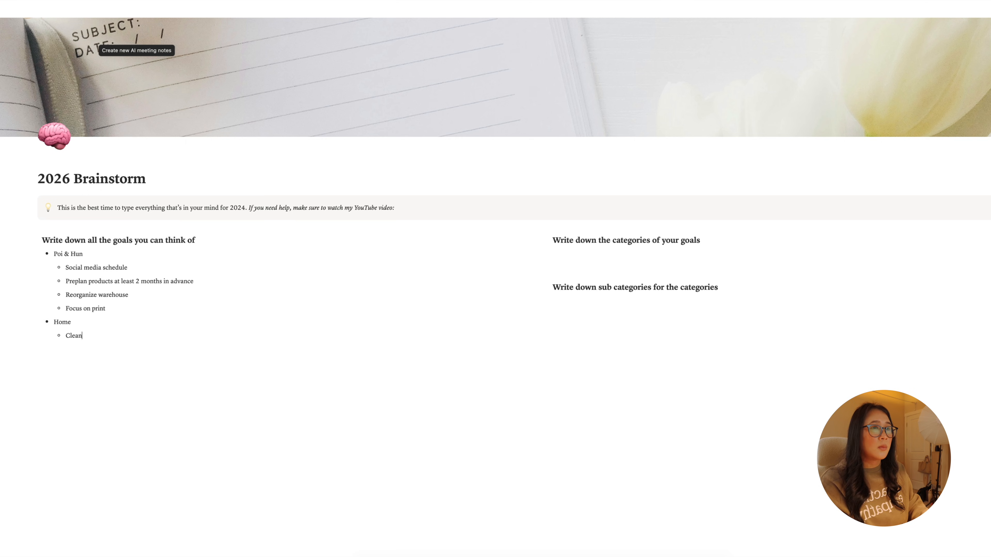
text( home)
key(Return)
key(Tab)
text(Baby room Bedroom Kitchen)
- Add the sub-bullet "Projects" under "Home" and nest "Patio" and "Living Room" beneath it
key(Return)
key(shift+Tab)
text(Projects)
key(Return)
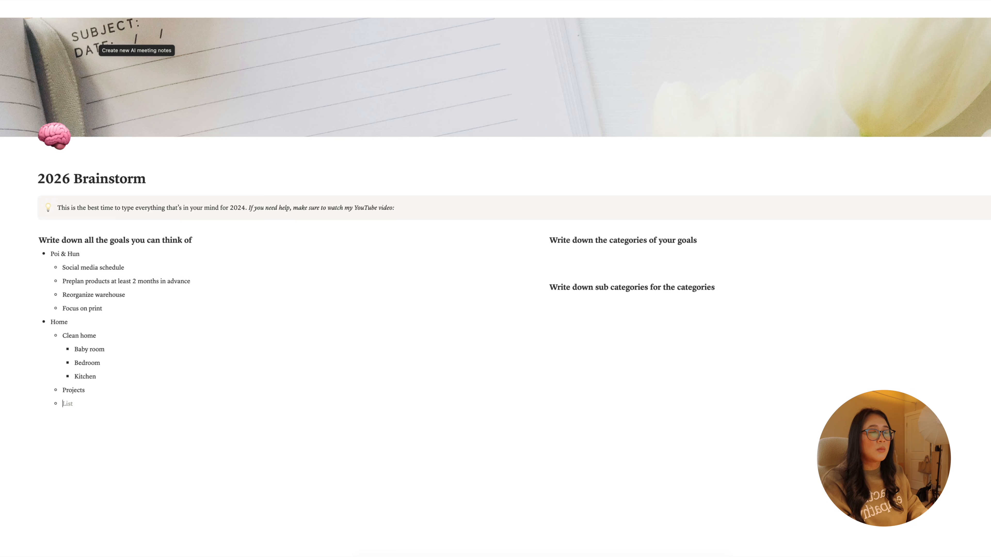
key(Tab)
text(Patio Living Room)
- Add the top-level bullet "Personal" with the sub-bullets "Healthy Eating" and "Exercise"
key(Return)
key(shift+Tab)
key(shift+Tab)
text(Personal)
key(Return)
key(Tab)
text(Healthy Eating)
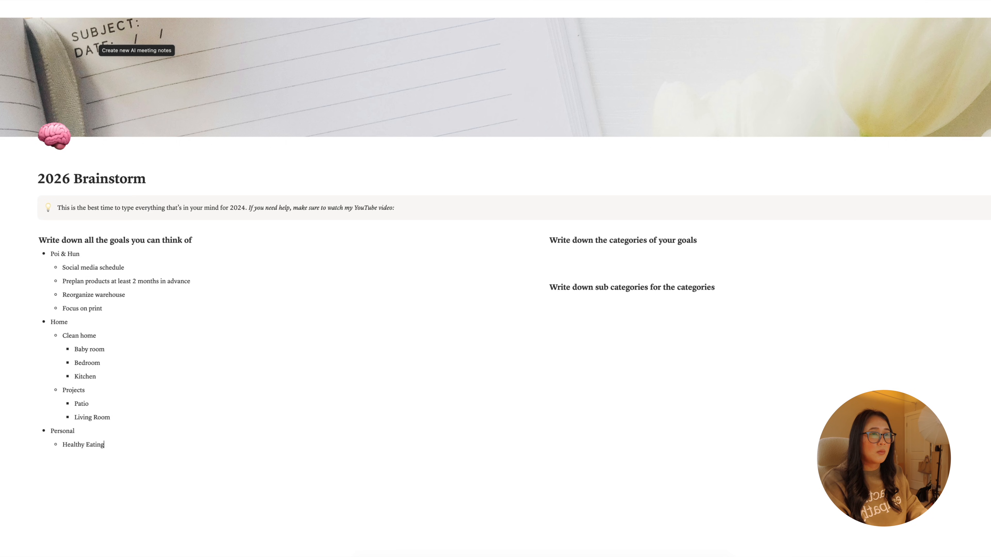
key(Return)
text(Exercise)
- Add the top-level bullet "Life With Holly" with the sub-bullets "Signature Series", "Cinematic Videos" and "Get out of rut (TWH, regroup)"
key(Return)
key(shift+Tab)
text(Life With Holly)
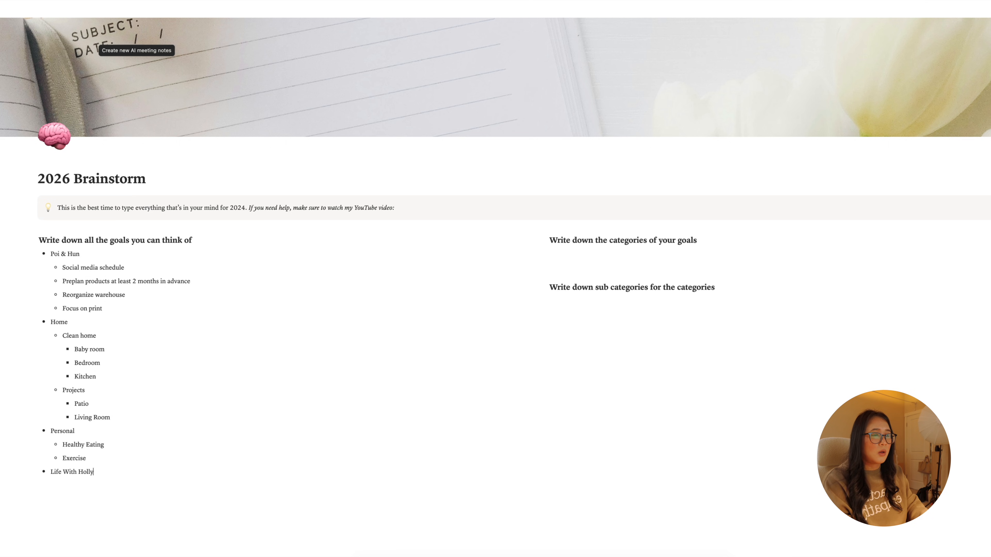
key(Return)
key(Tab)
text(Signature Series)
key(Return)
text(Cinematic Videos)
key(Return)
text(Get out of rut (TWH)
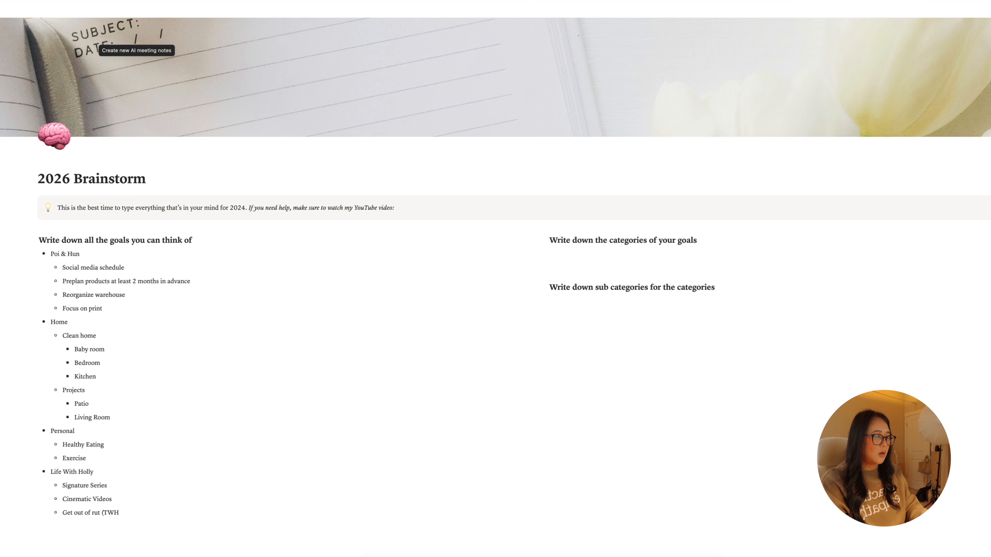
text(, regroup))
- Insert "Media Kit" as the first sub-bullet under "Life With Holly"
click(587, 252)
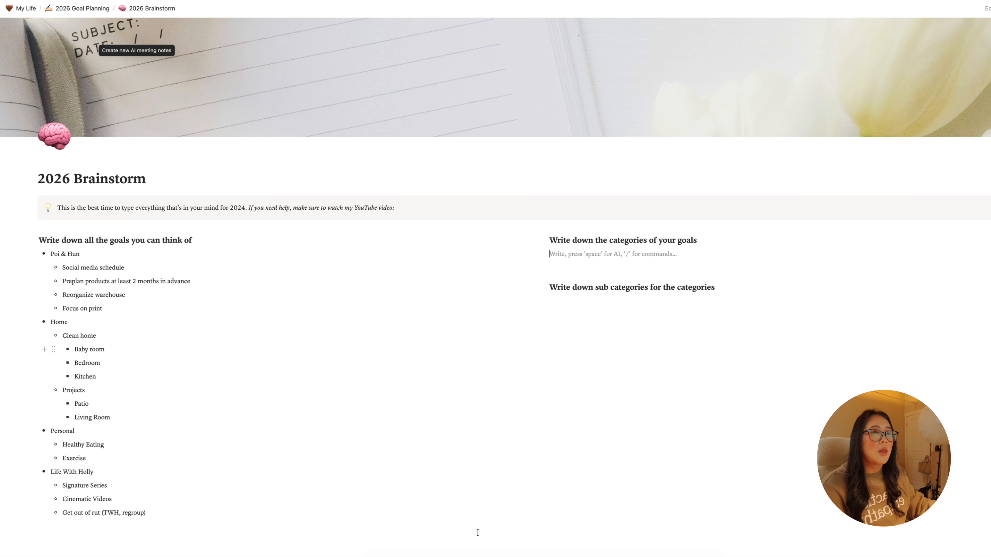
click(108, 490)
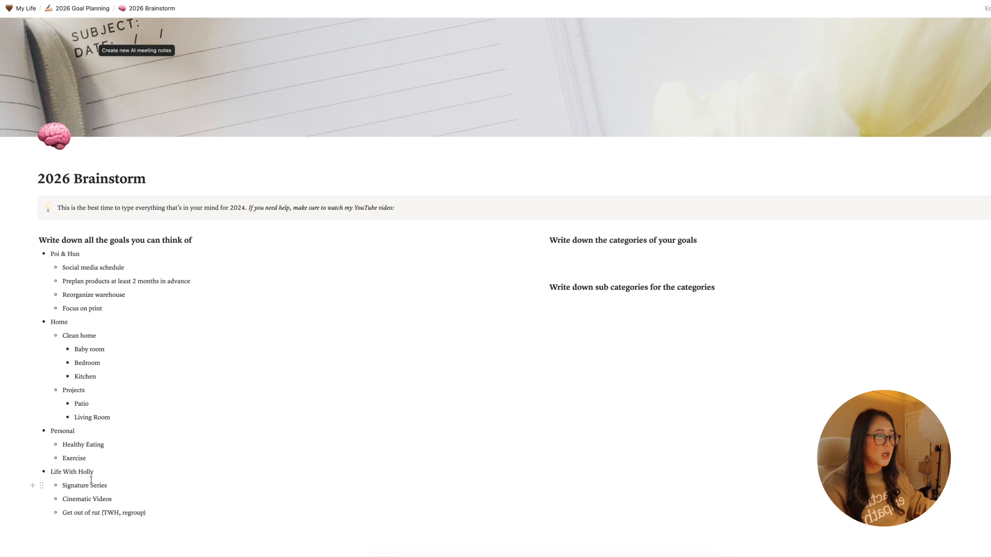
click(100, 474)
key(Return)
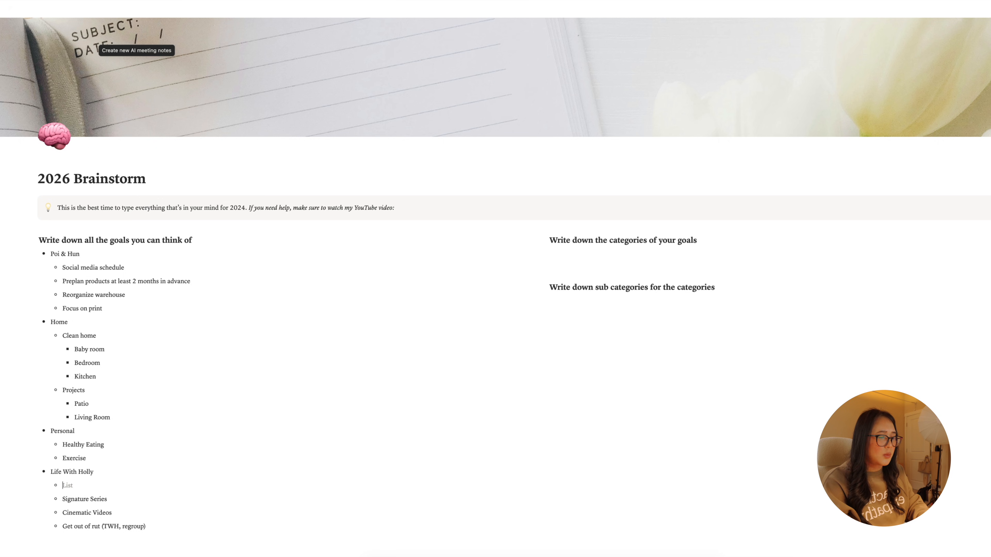
text(Media Kit)
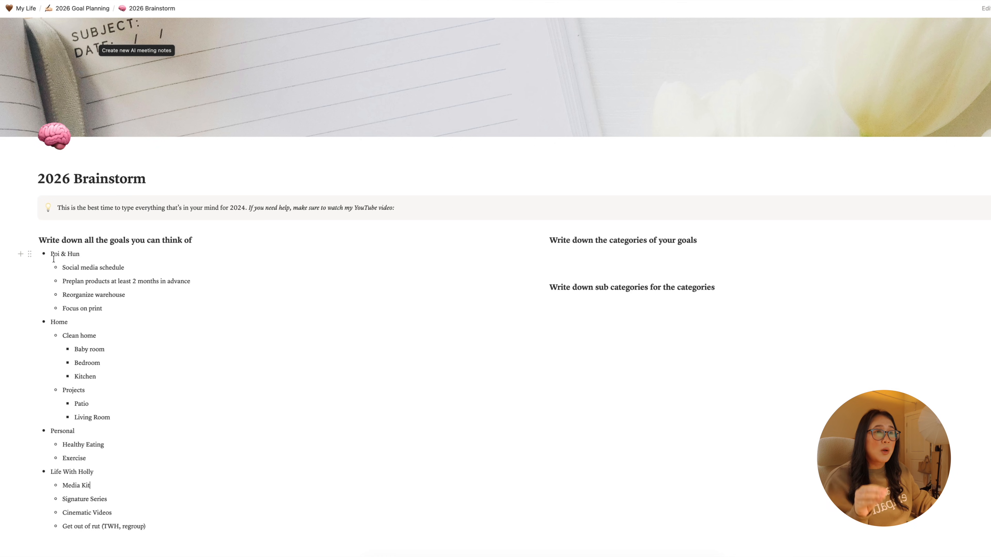
- Change the year in the tip callout of the 2026 Brainstorm page to 2025
scroll(61, 430, down, 1)
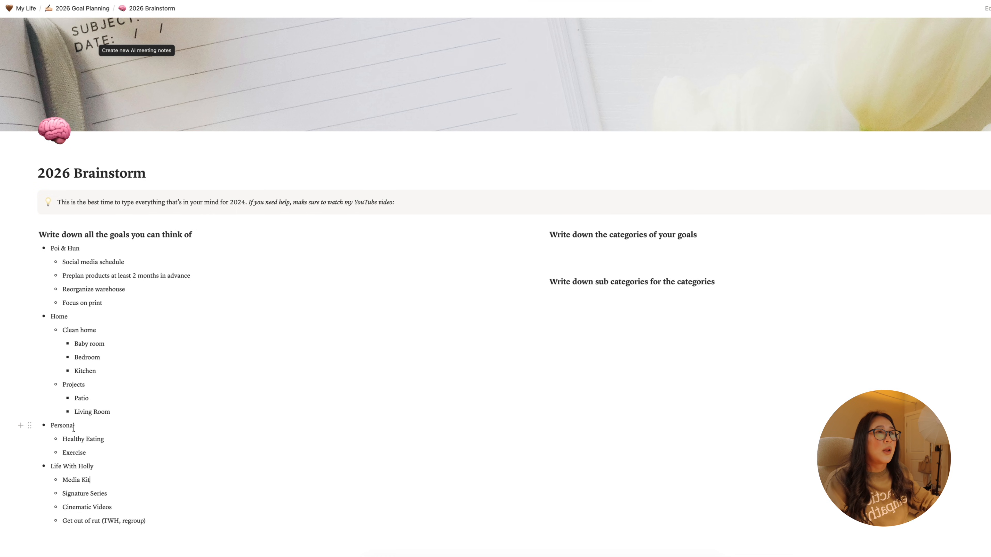
click(245, 203)
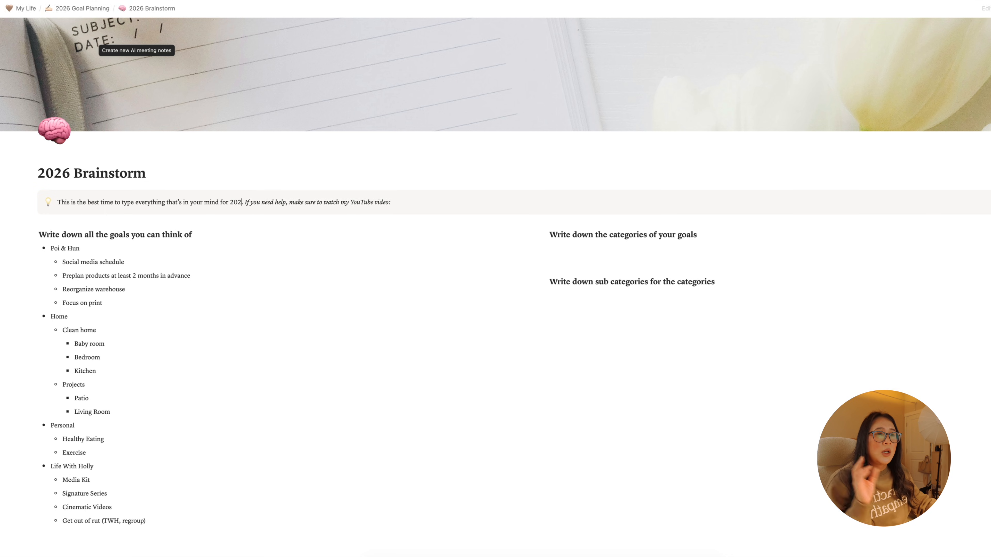
key(BackSpace)
text(5)
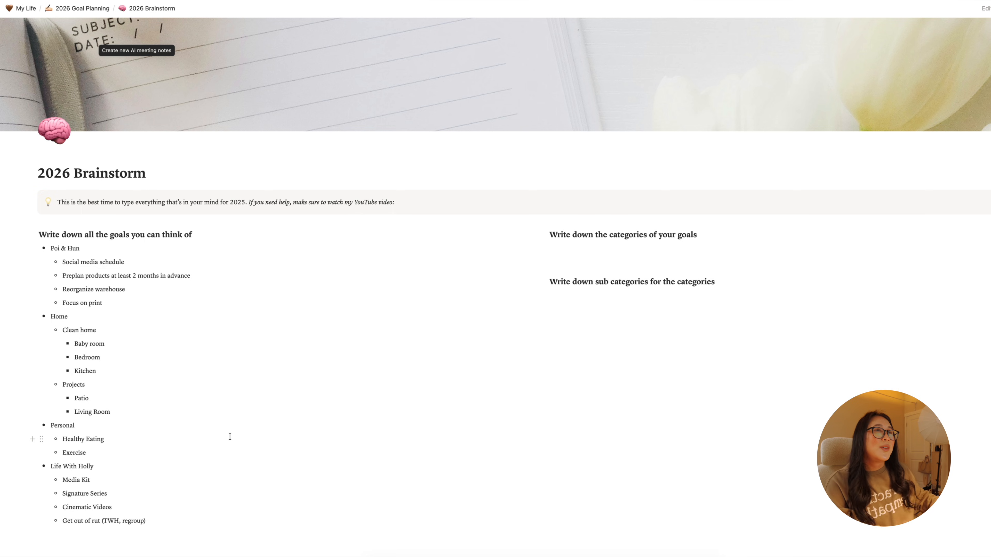
- Review the 2026 Monthly Reflection page, reached from 2026 Goal Planning, and return to the planning page
click(76, 13)
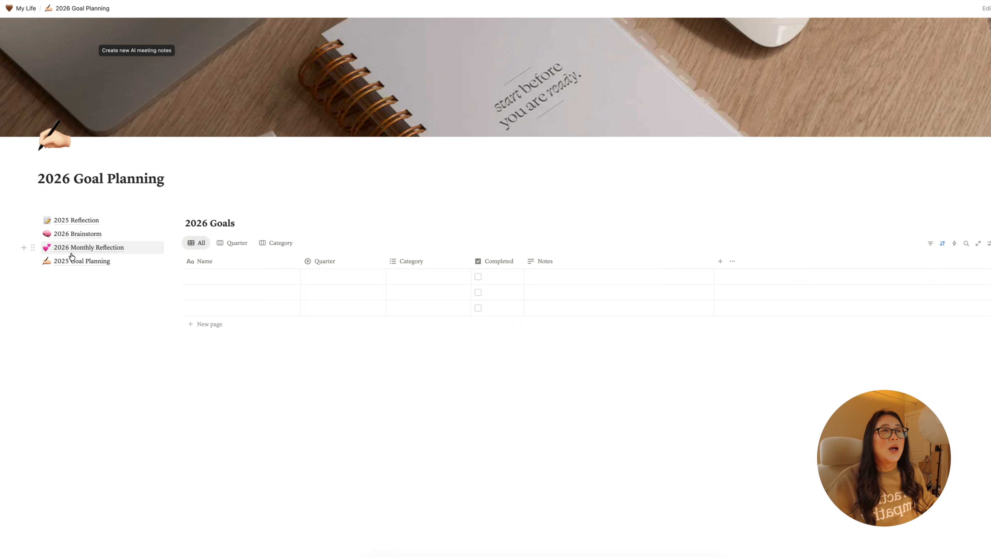
click(71, 249)
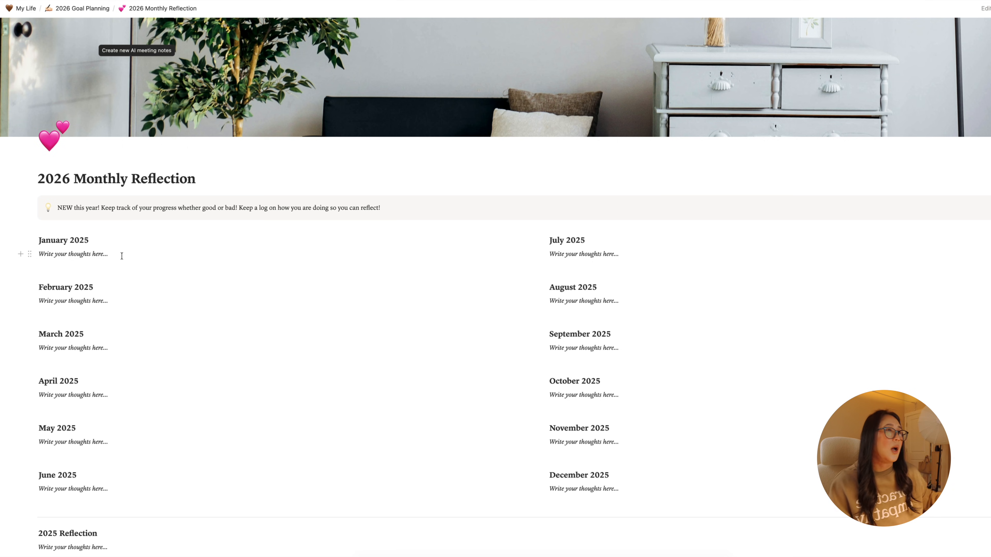
click(82, 8)
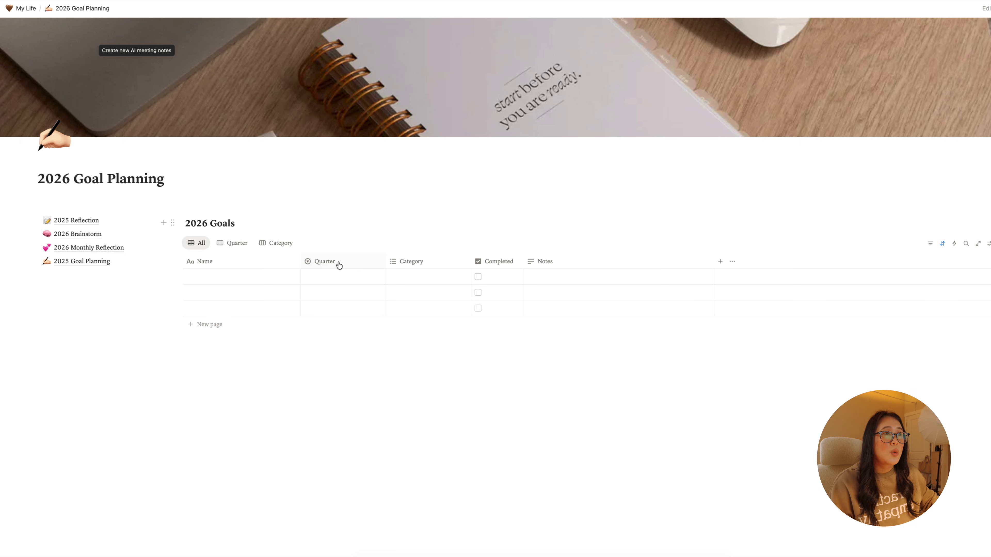
- Check the available Quarter and Category options for the first row of the 2026 Goals table
click(334, 274)
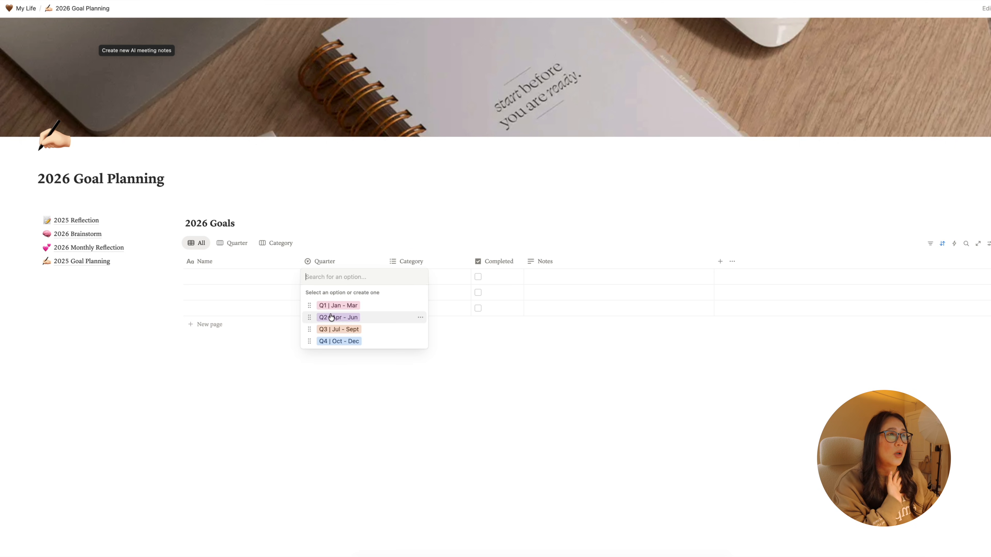
click(344, 393)
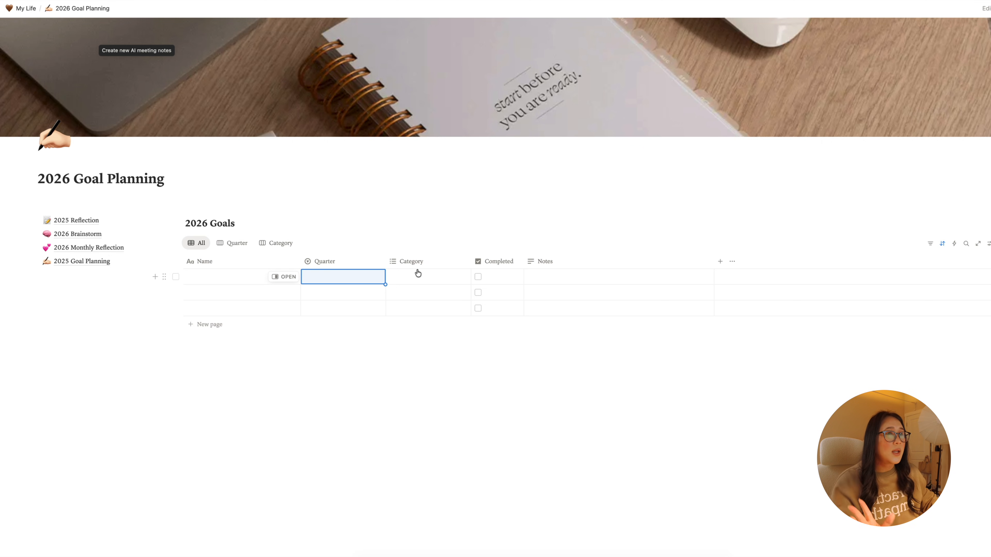
click(415, 281)
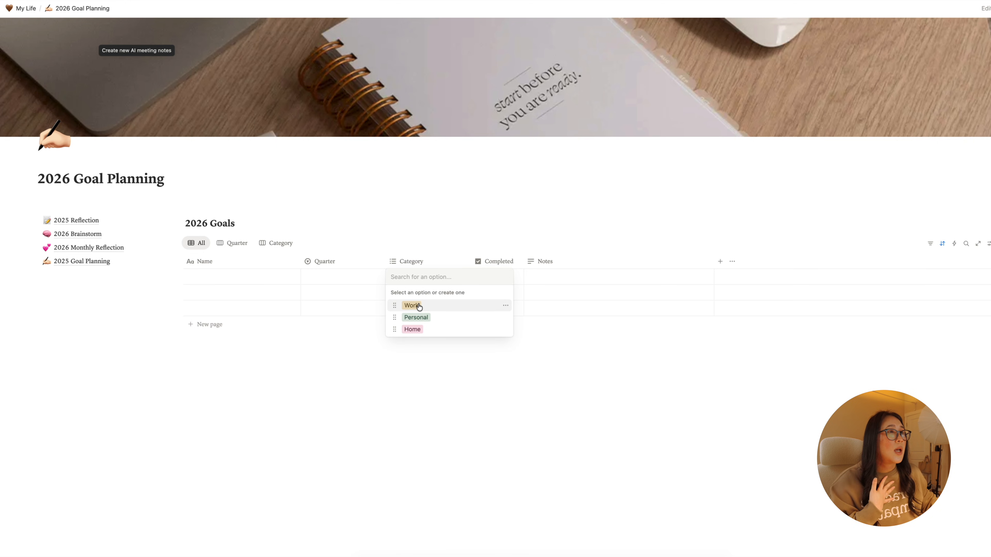
key(Escape)
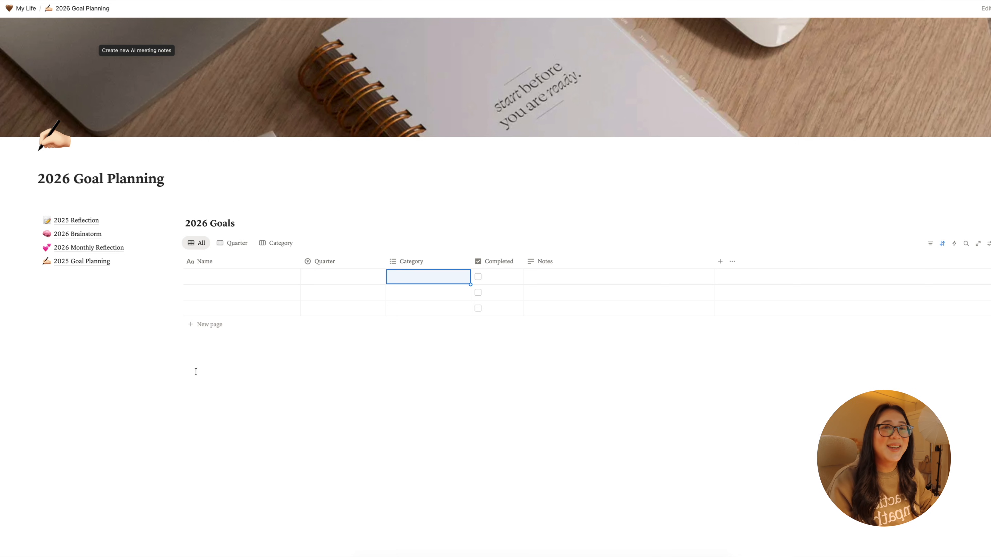
- Fill the first row of the 2026 Goals table with the category Work and the name "Social Media Schedule"
click(246, 276)
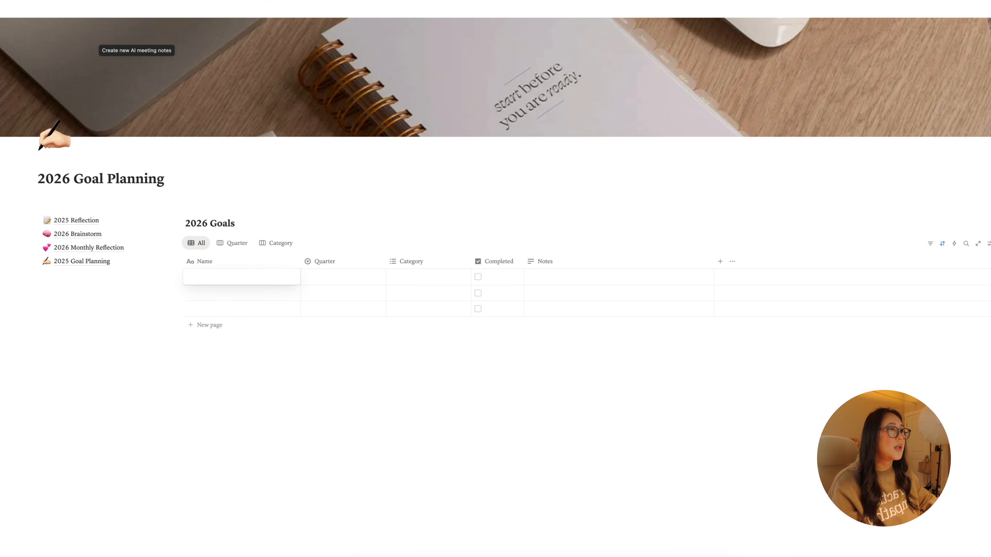
key(Escape)
click(418, 279)
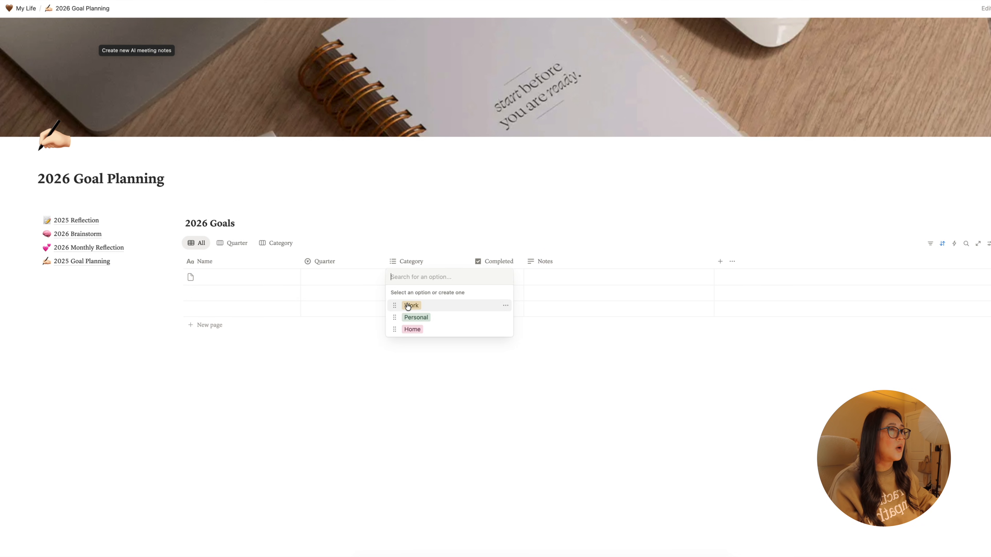
click(407, 303)
key(Escape)
click(257, 276)
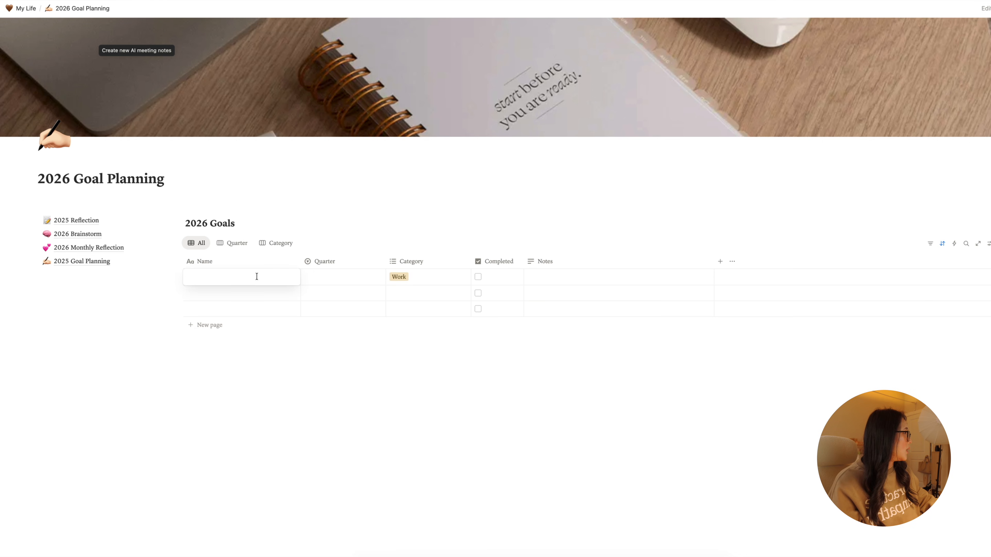
text(Social)
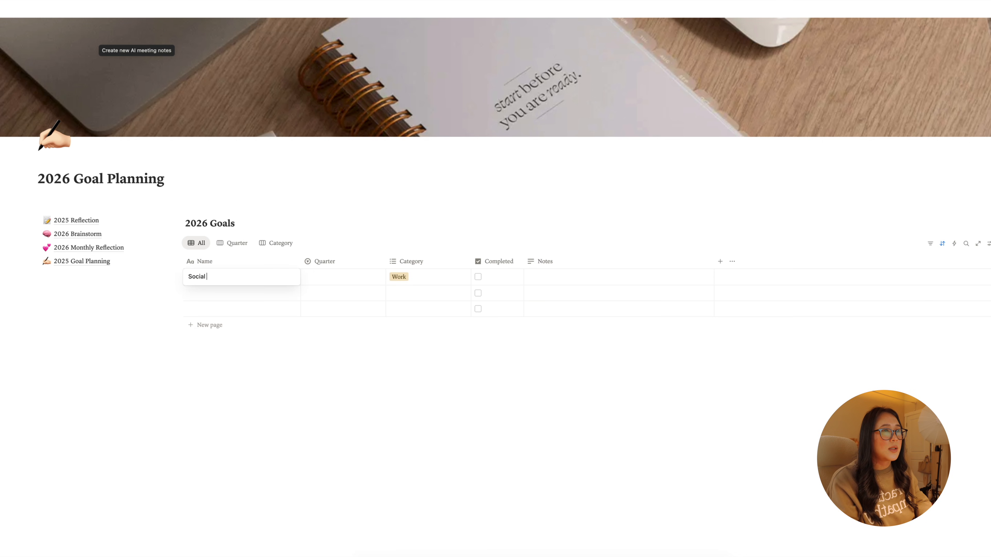
text( Media Schedule)
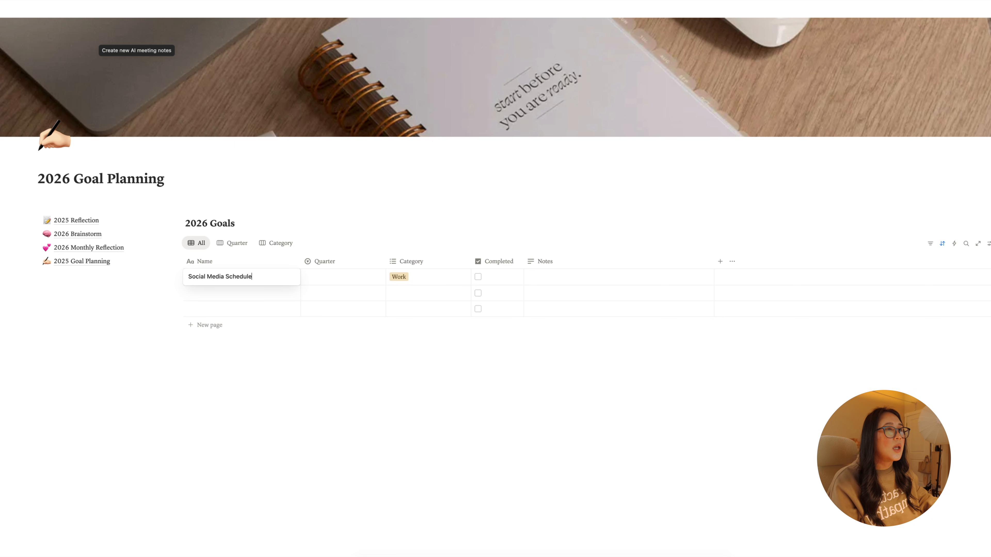
key(Return)
- Set the quarter of the "Social Media Schedule" goal to Q1 | Jan - Mar
click(323, 280)
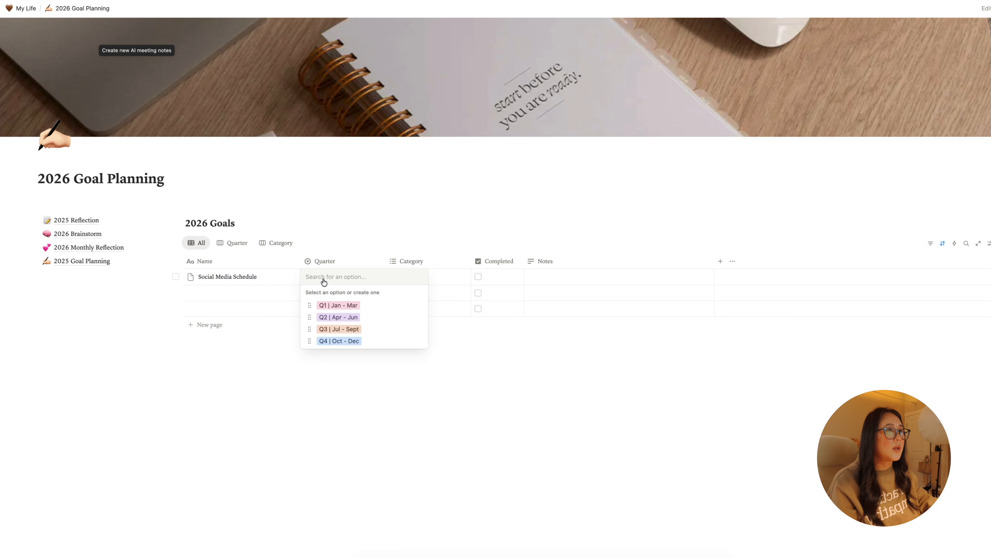
click(345, 315)
click(332, 278)
click(332, 307)
- Enter the goal "2026 Product Planning" in the second row and assign it to Q1 | Jan - Mar
click(259, 291)
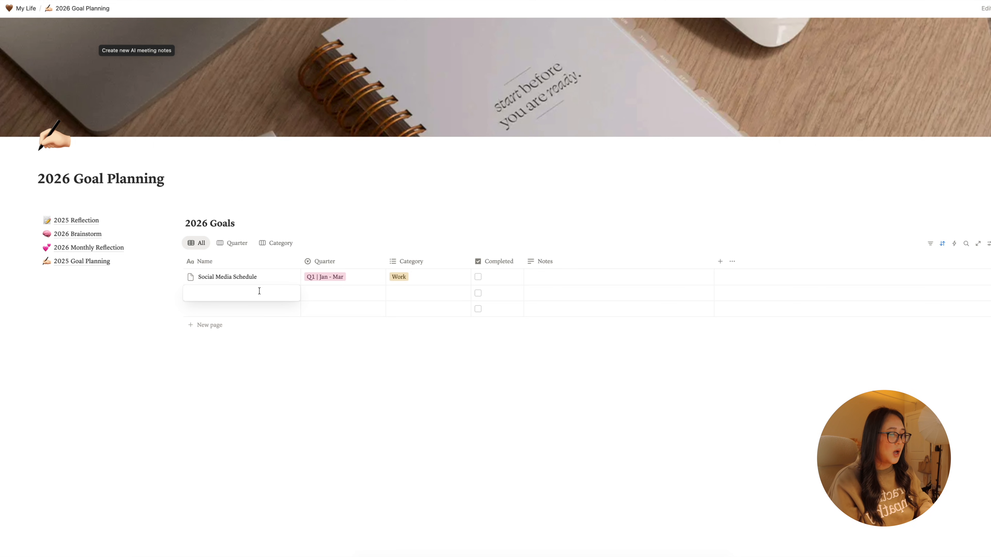
text(20)
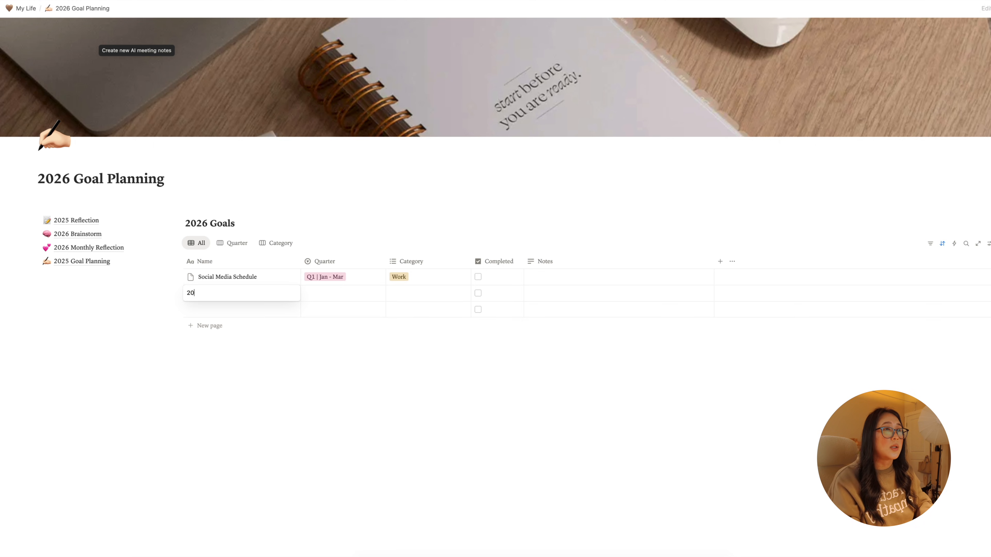
text(26 Product Pla)
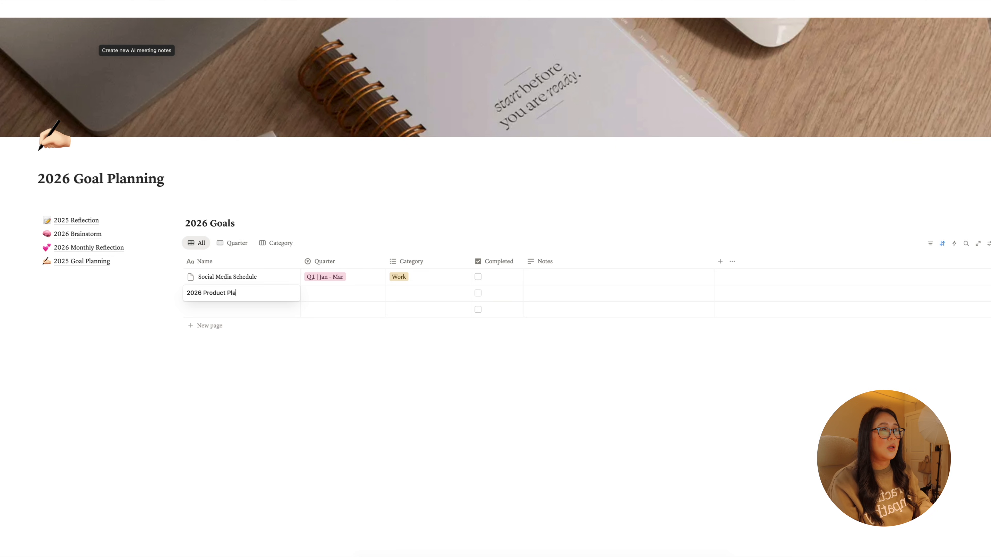
text(nning)
key(Escape)
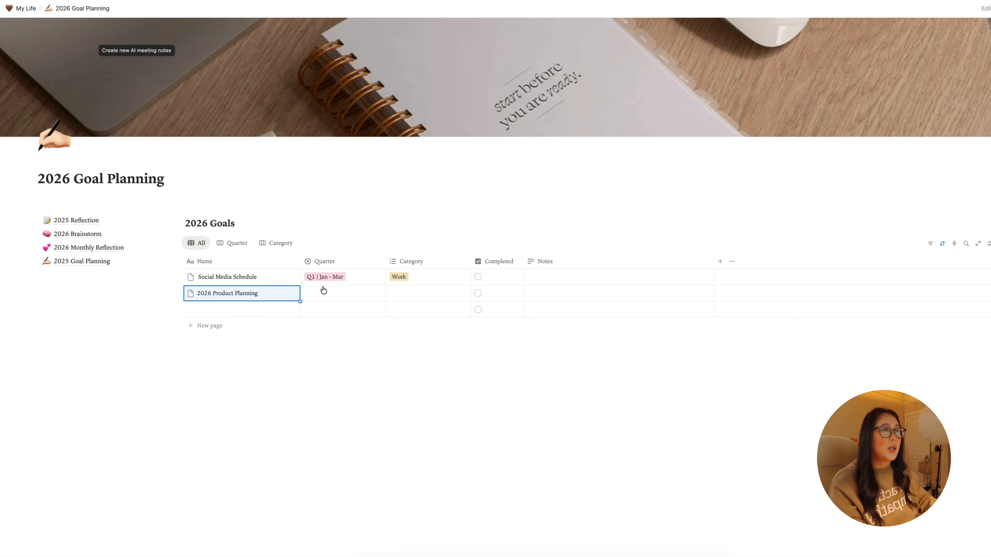
click(321, 296)
click(324, 322)
- Enter the goal "Reorganzing Warehouse" in the third row and assign it to Q1 | Jan - Mar
click(260, 309)
text(Re)
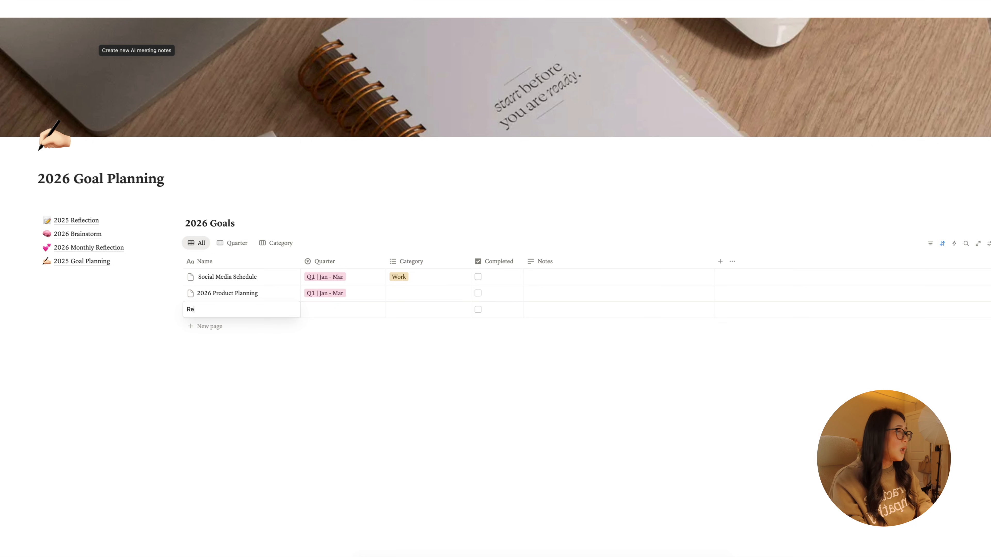
text(organzing Warehouse)
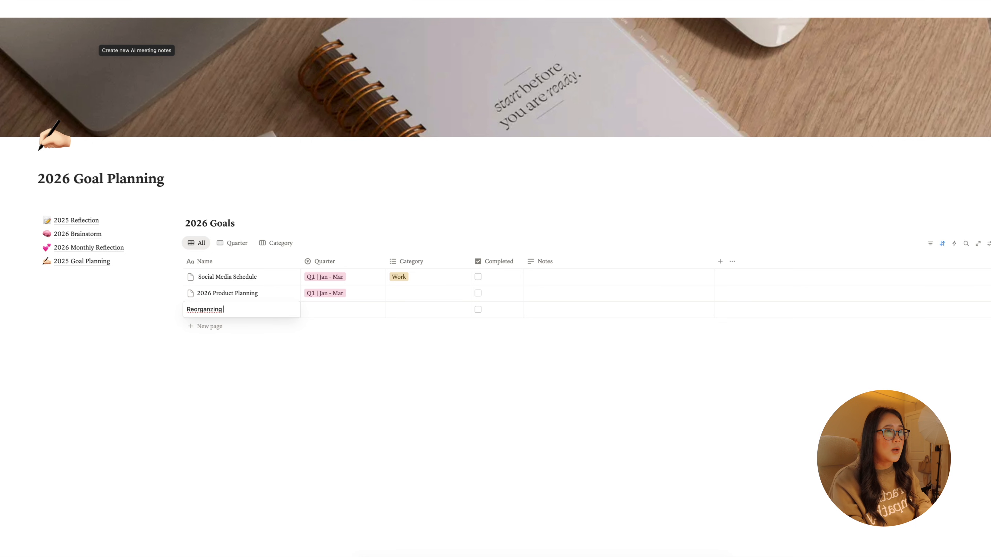
- Add a new row for the goal "Print services" and assign it to Q2 | Apr - Jun
click(204, 328)
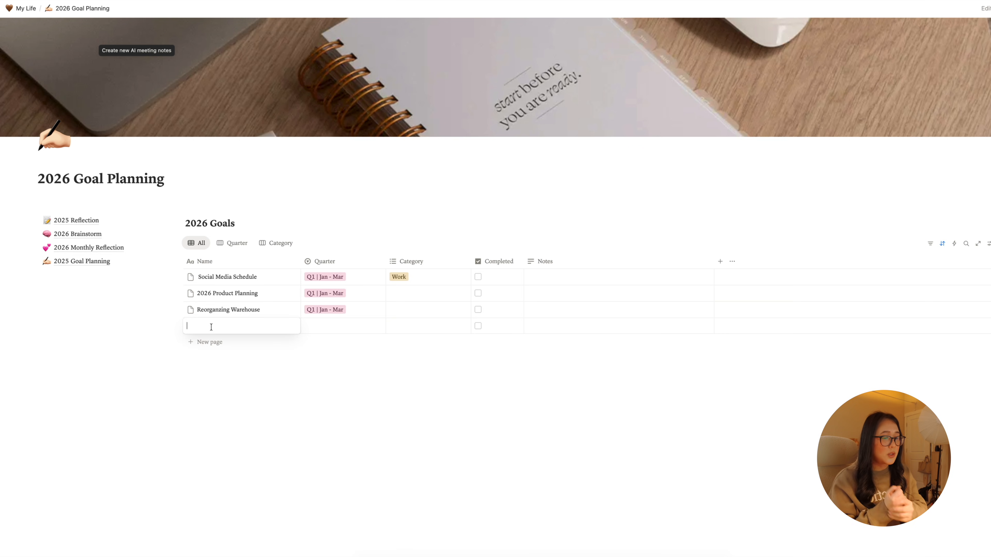
text(Print)
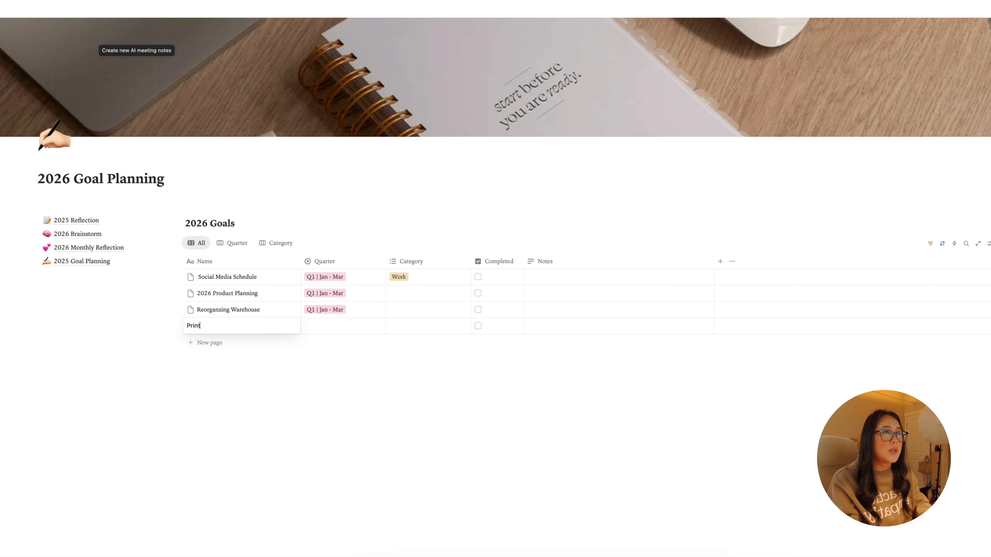
text( services)
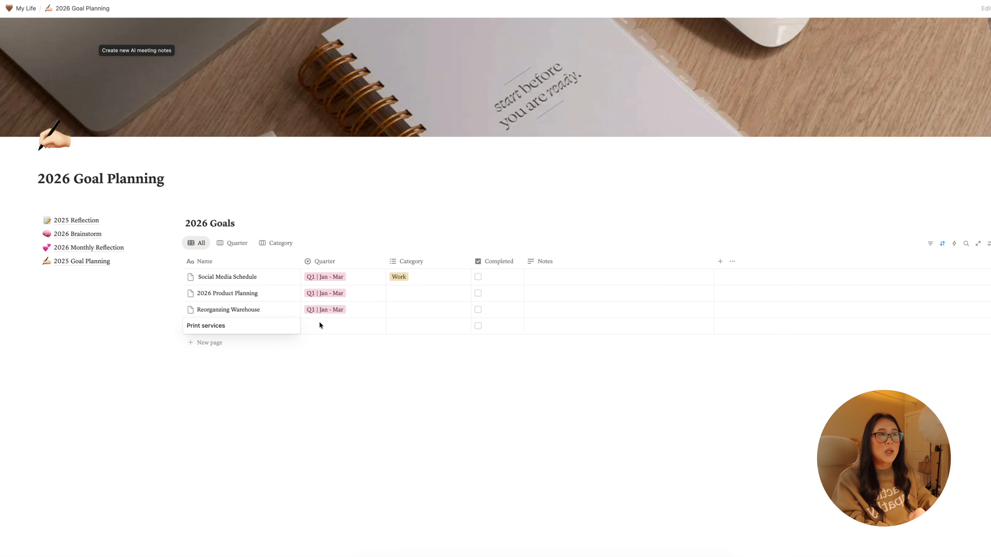
key(Return)
click(328, 326)
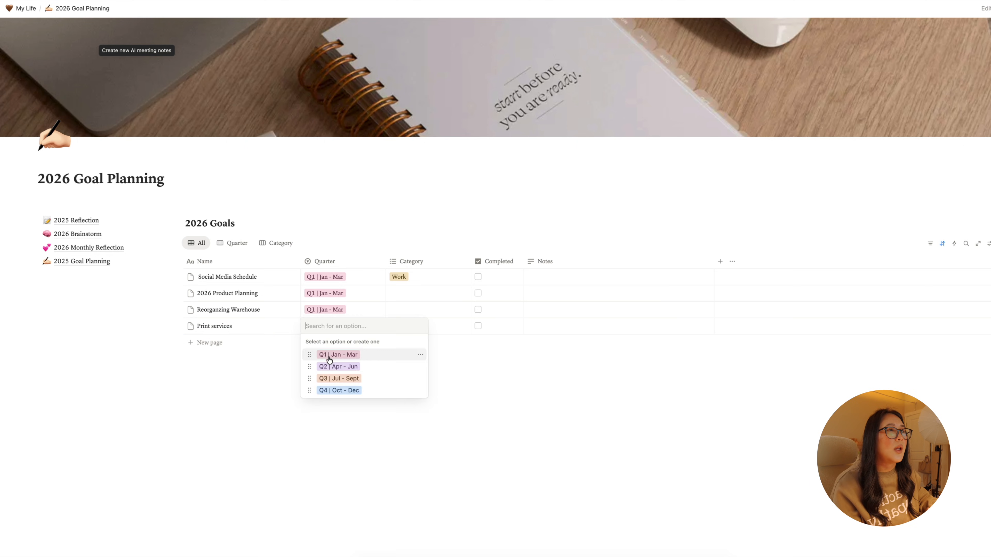
click(338, 366)
- Set the category to Work for the "2026 Product Planning", "Reorganzing Warehouse" and "Print services" goals
click(418, 297)
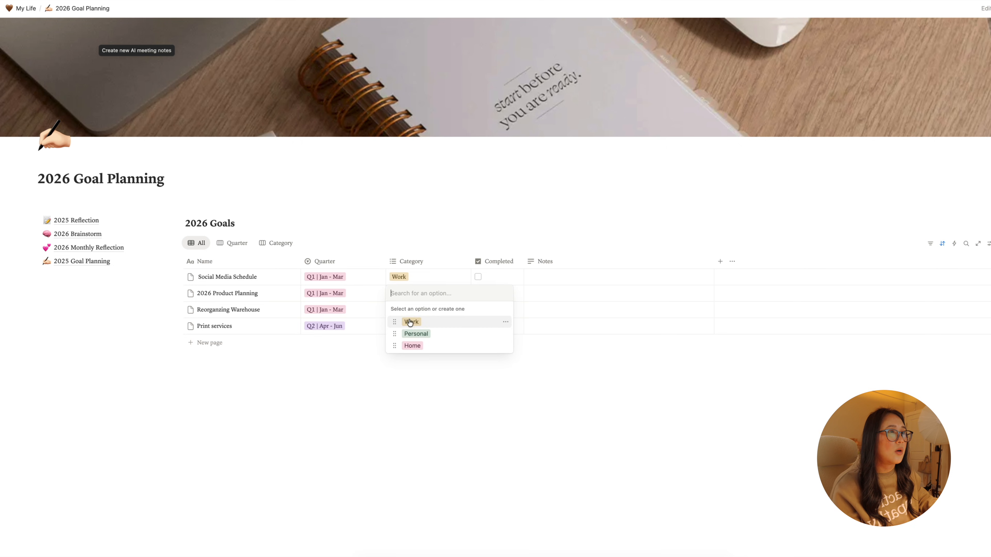
click(410, 323)
click(397, 313)
click(404, 338)
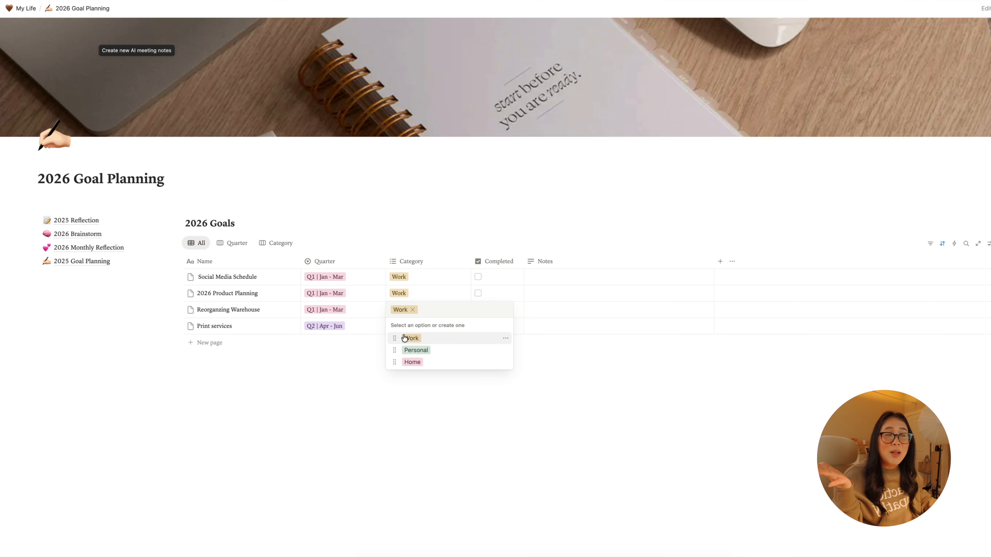
key(Escape)
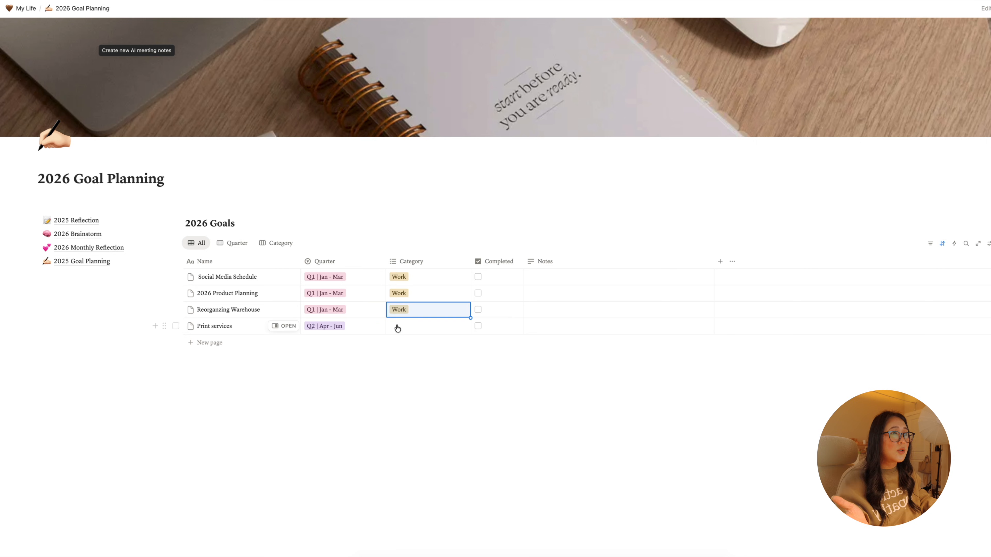
click(400, 326)
click(406, 355)
key(Escape)
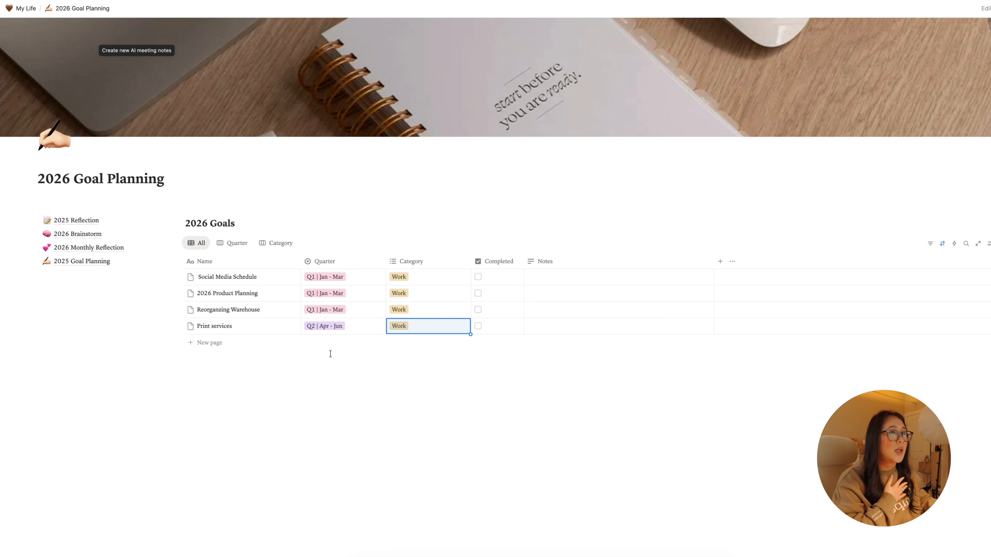
- Add a new row for the goal "Clean Home" and assign it to Q1 | Jan - Mar
click(197, 347)
text(Clean )
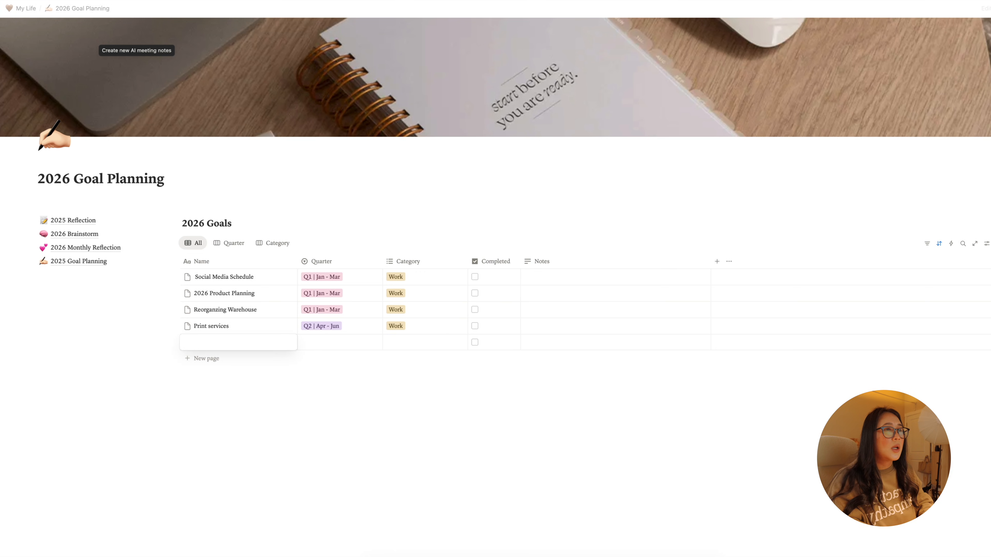
text(Home)
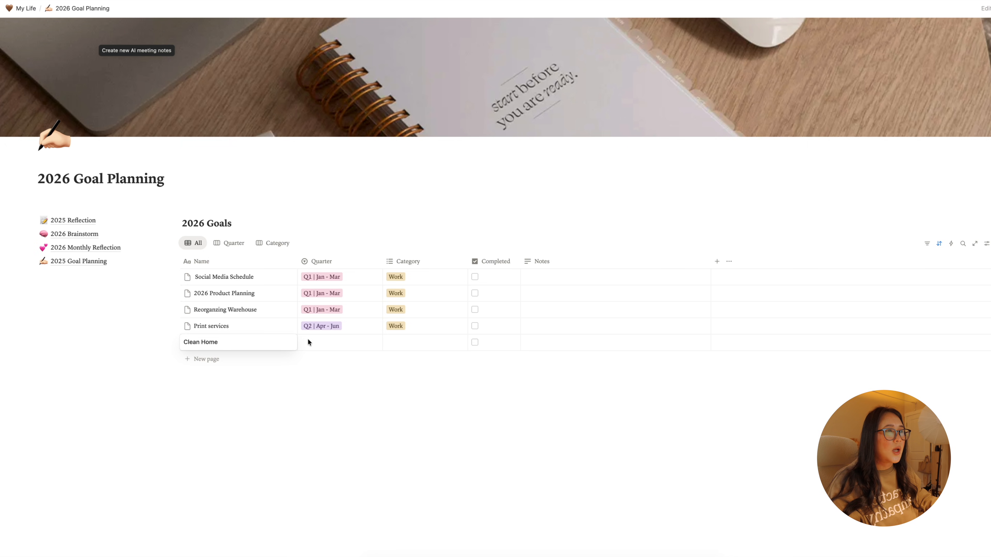
key(Return)
click(314, 342)
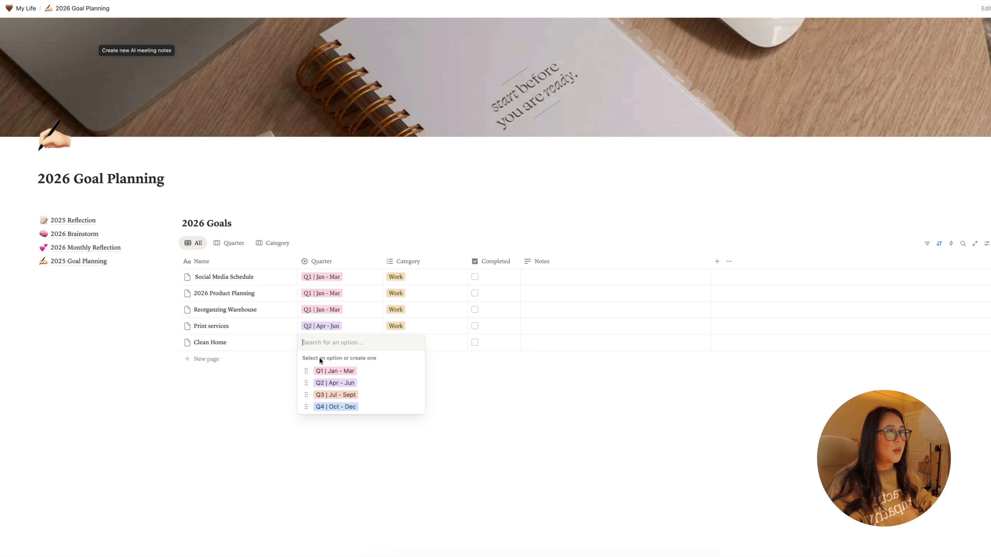
click(324, 371)
key(Escape)
- Enter the note "Baby Room, Bedroom, Kitchen" in the "Print services" row
click(568, 350)
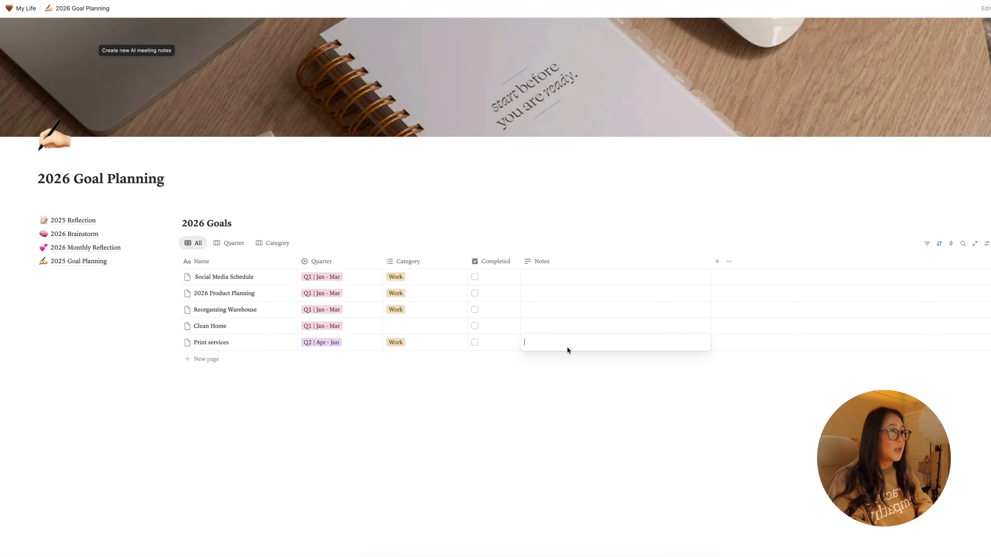
text(Baby Room,)
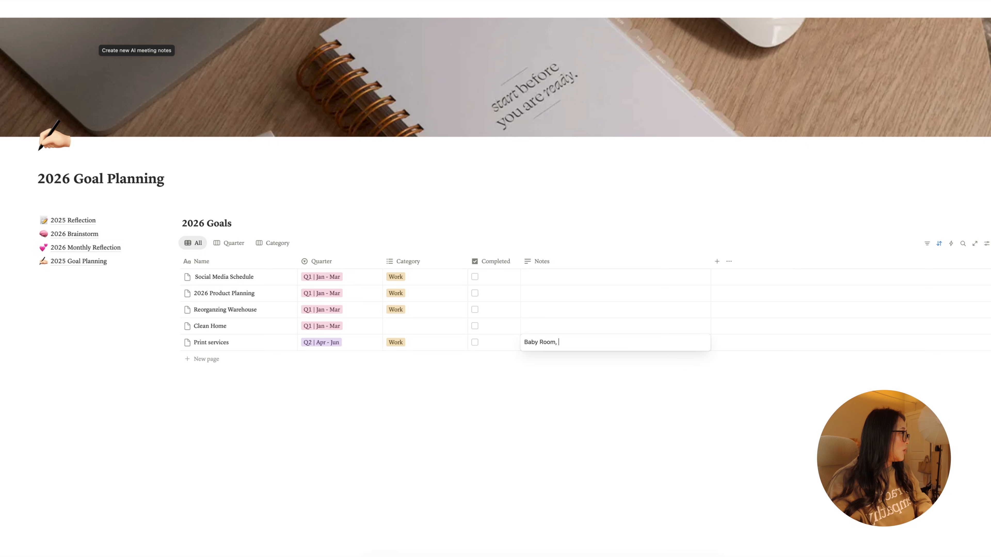
text( Bedroom, )
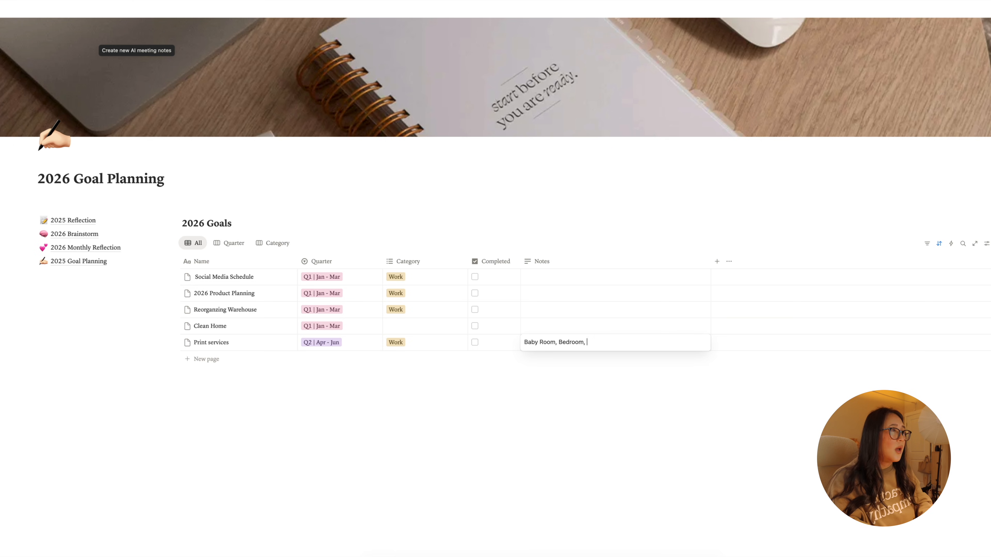
text(Kitchening)
key(BackSpace)
key(BackSpace)
key(BackSpace)
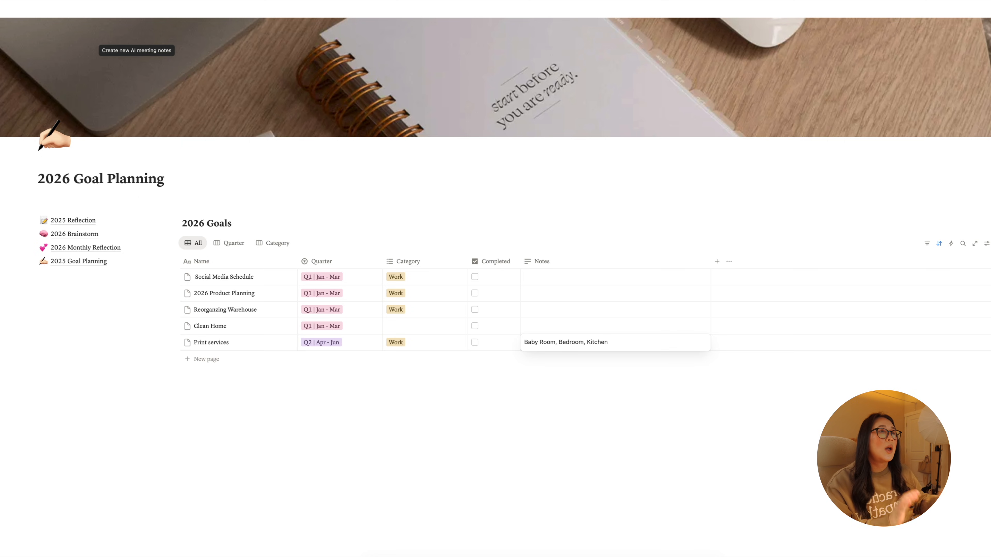
key(Escape)
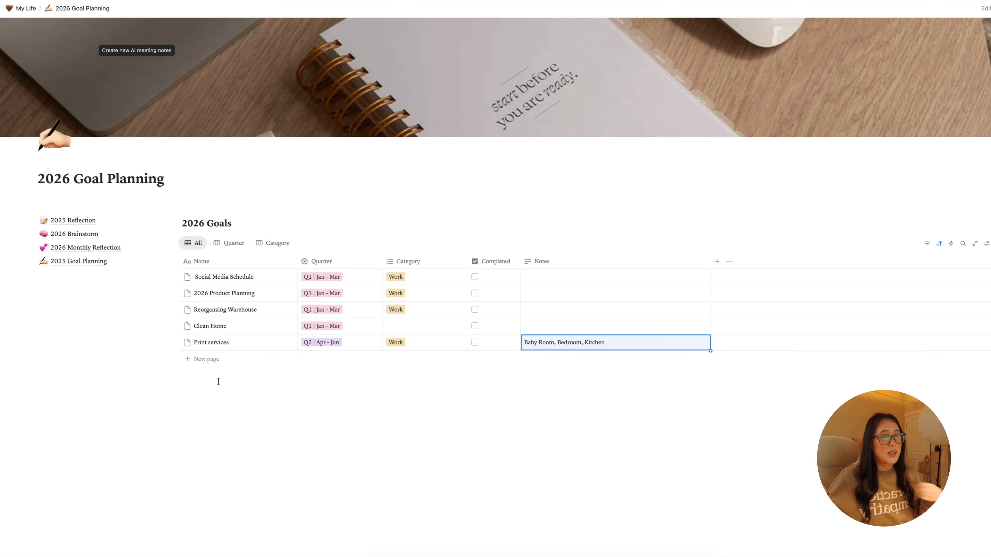
- Add a new row for the goal "Patio Furniture", assigned to Q2 | Apr - Jun with the category Home
click(214, 359)
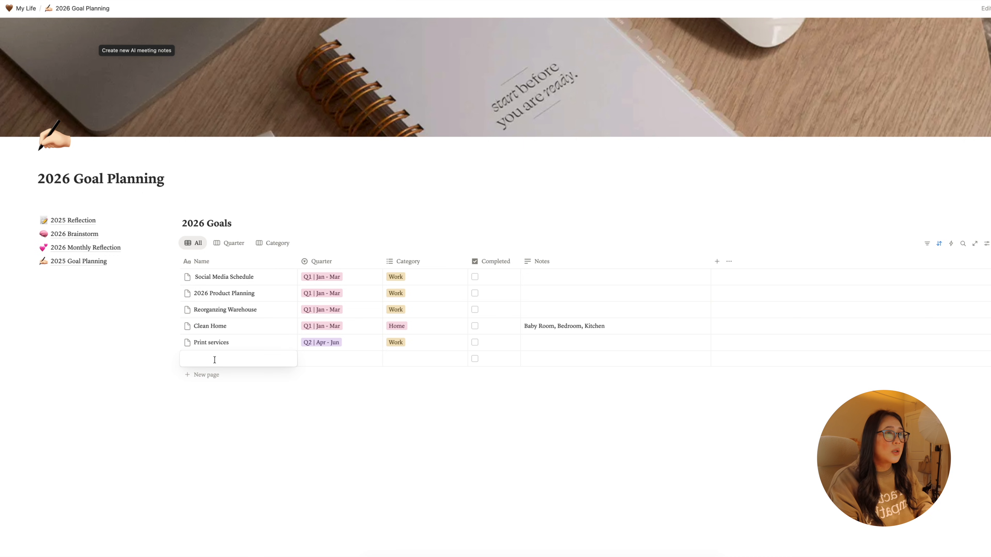
text(Patio Furnit)
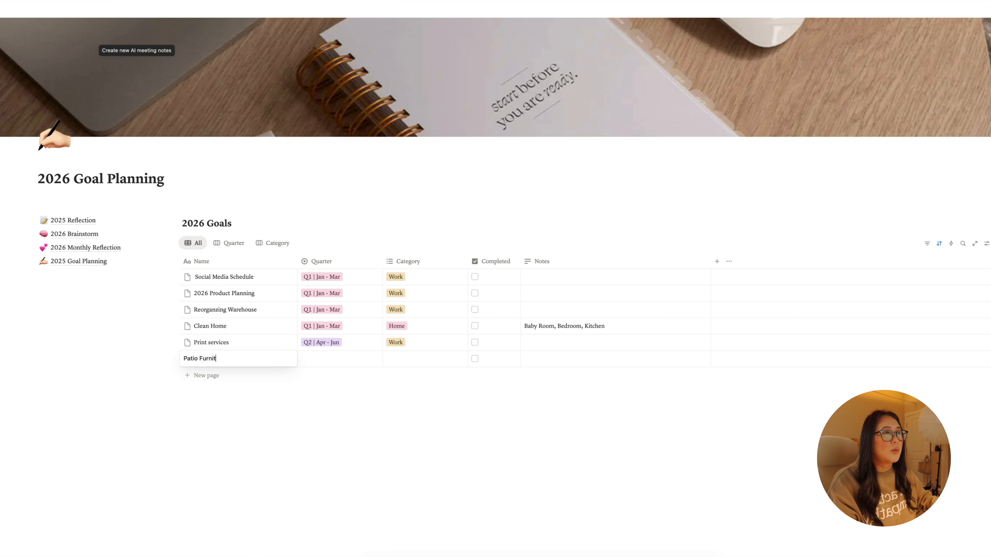
text(ure)
key(Return)
click(312, 359)
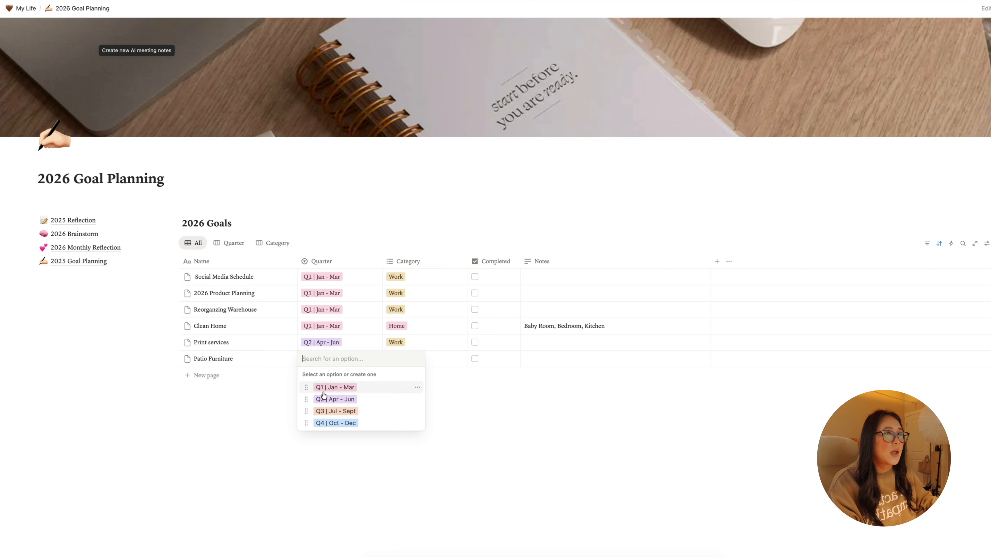
click(329, 400)
key(Escape)
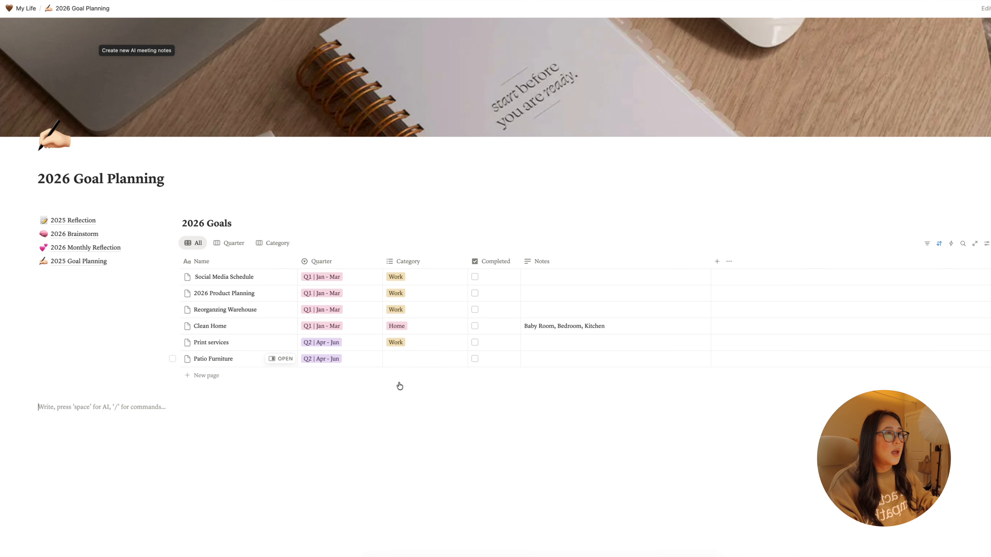
click(401, 359)
click(401, 410)
key(Escape)
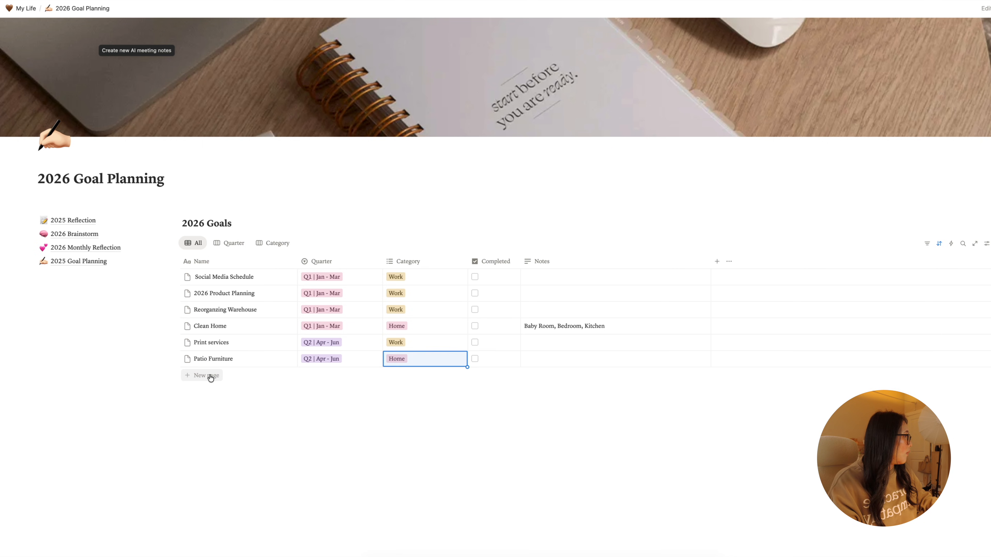
- Add a new row for the goal "Living Room" and assign it to Q1 | Jan - Mar
click(206, 376)
text(Li)
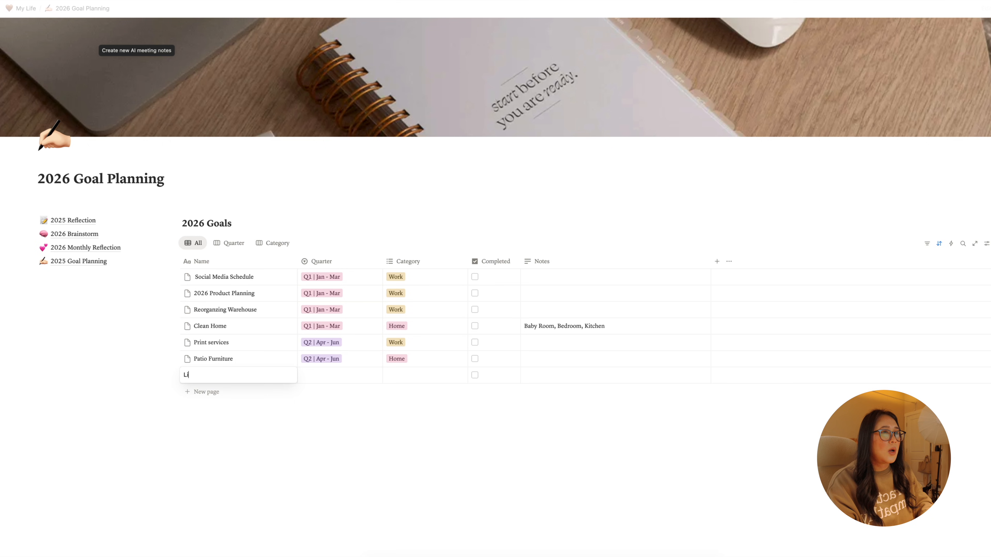
text(ving Room)
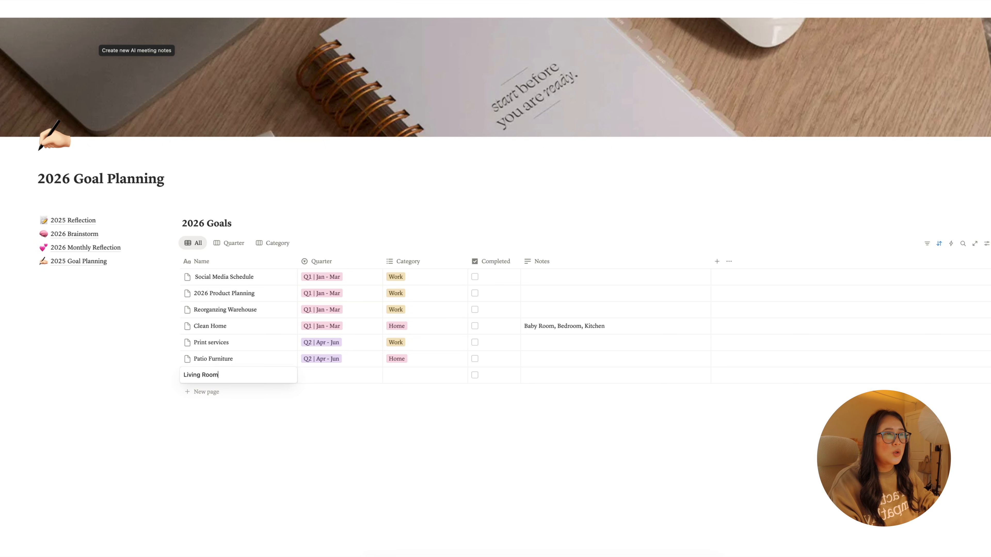
key(Return)
click(317, 374)
click(333, 404)
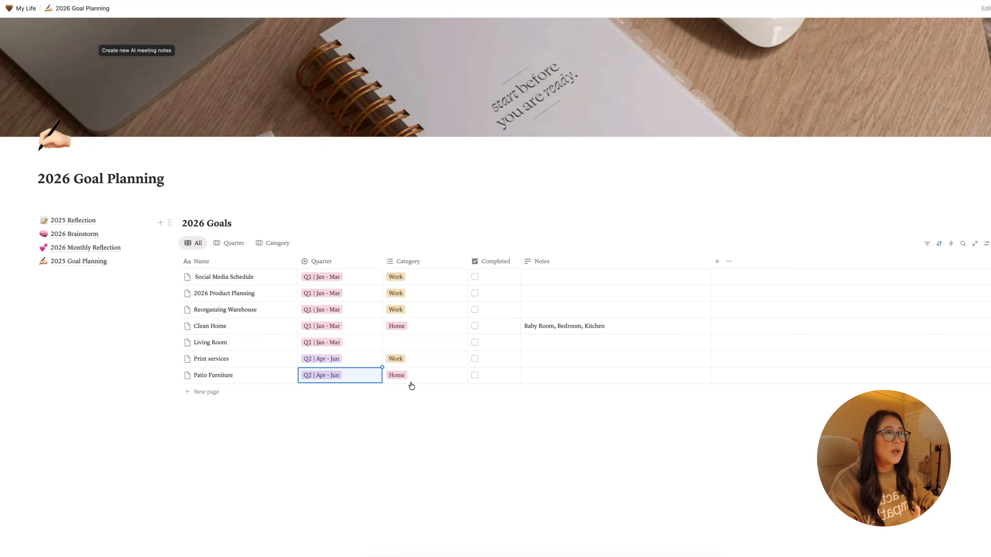
- Set the "Living Room" goal's category to Home and enter the note "Research new sofa"
click(390, 343)
click(409, 395)
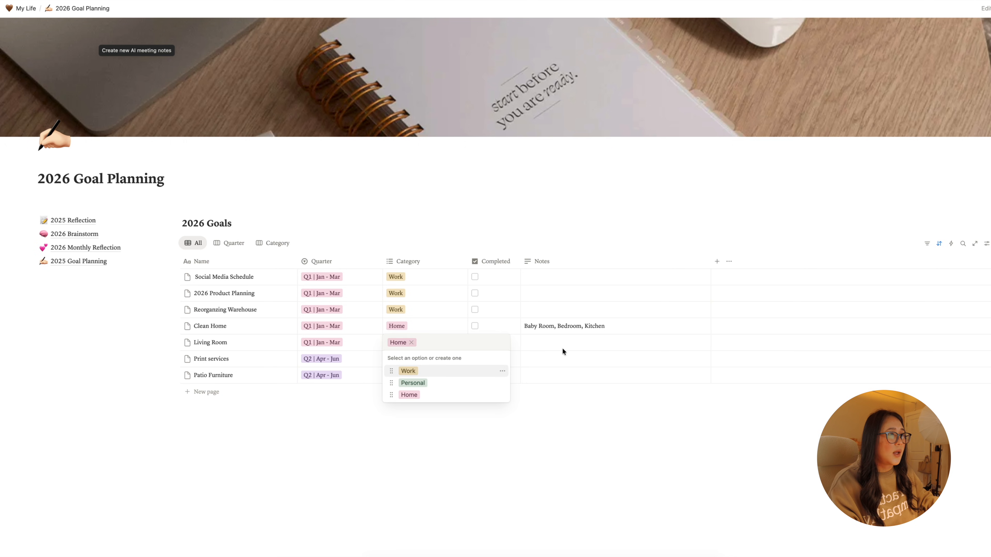
click(565, 342)
text(Research new sofa)
key(Escape)
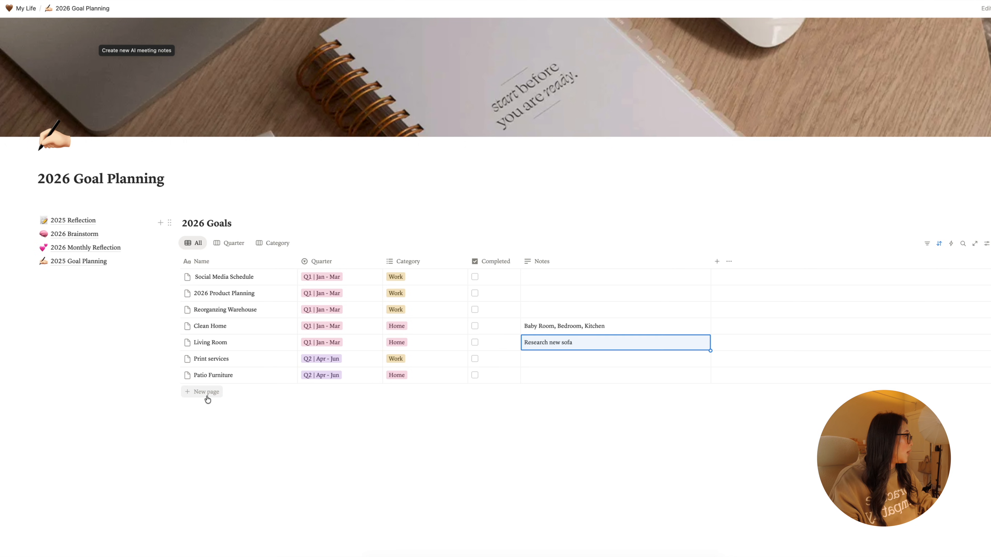
- Add two new rows for the goals "Healthy Eating" and "Exercise"
click(206, 392)
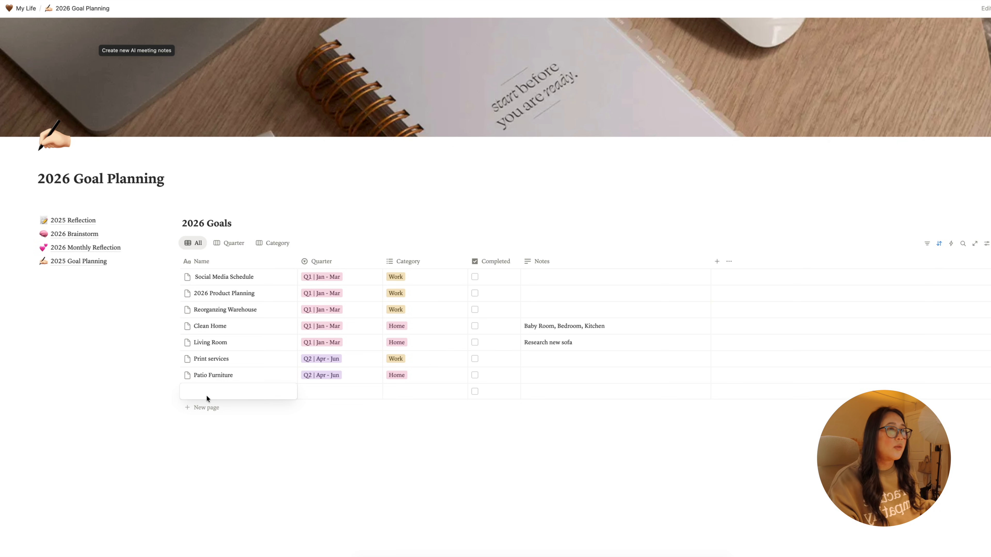
text(Healthy )
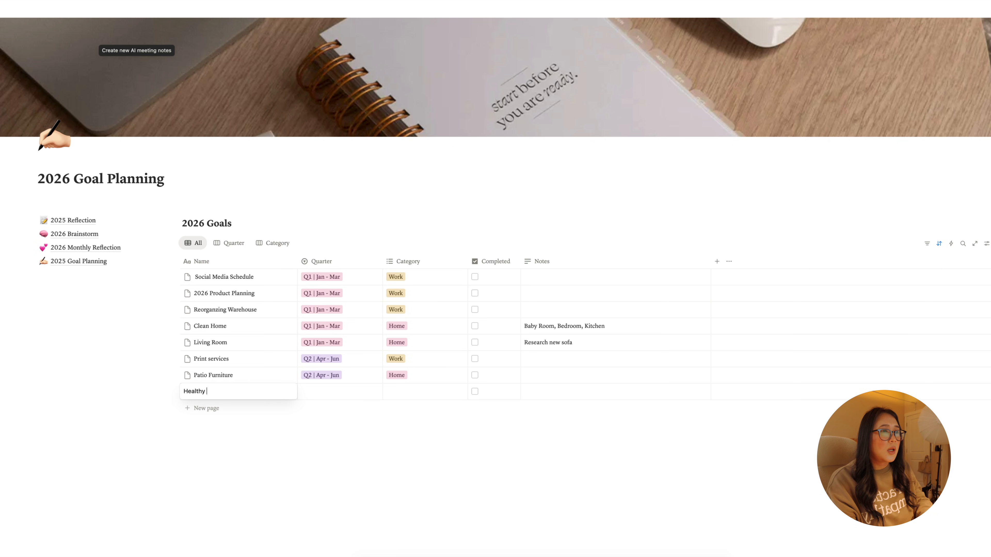
text(Eating)
click(205, 408)
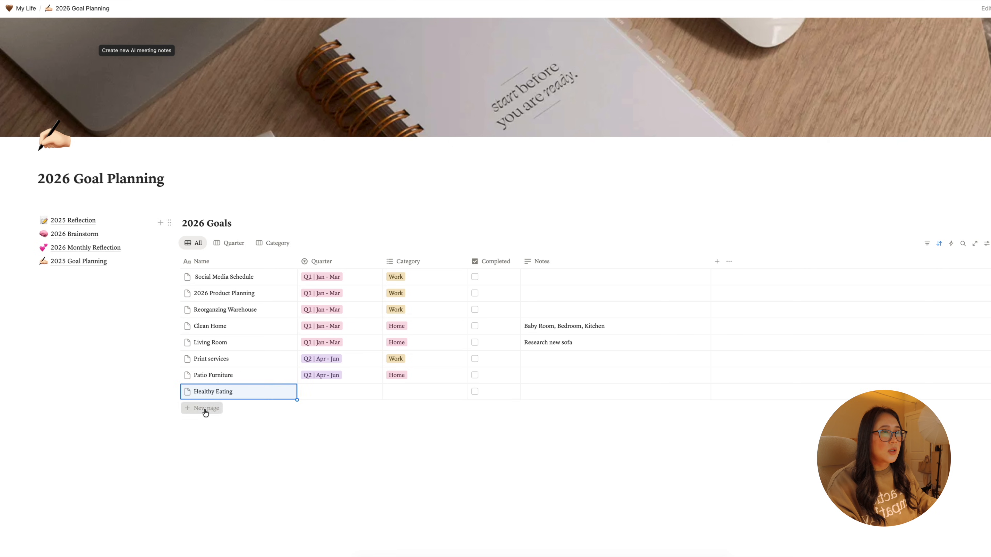
text(Exercise)
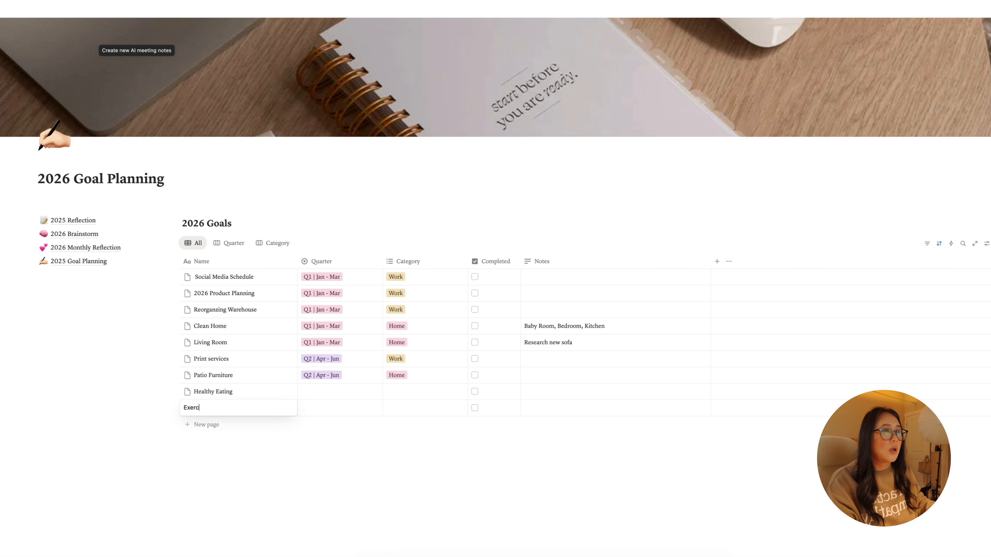
- Assign the "Healthy Eating" goal to Q1 | Jan - Mar and set its category to Personal
click(322, 409)
click(322, 420)
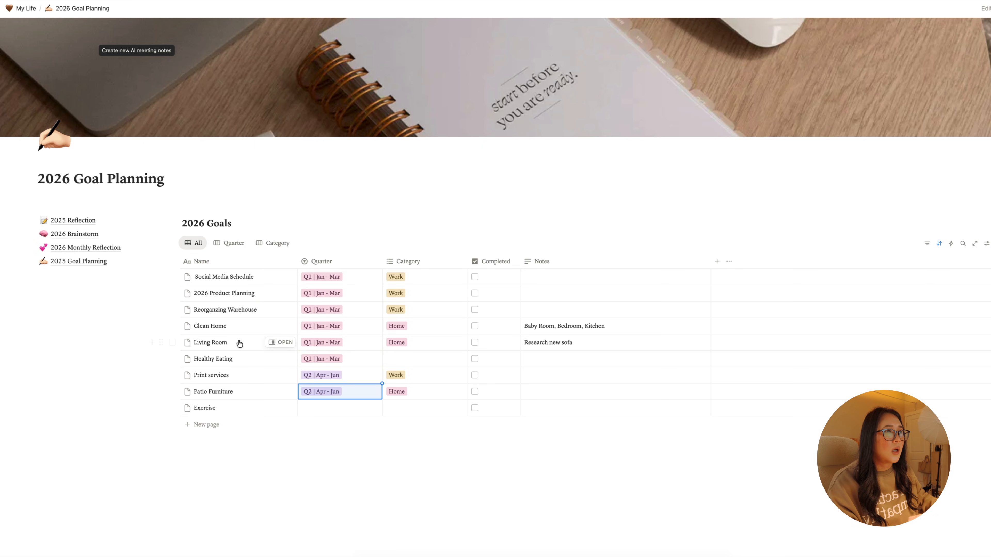
click(390, 365)
click(412, 399)
- Assign the "Exercise" goal to Q2 | Apr - Jun and set its category to Personal
click(337, 407)
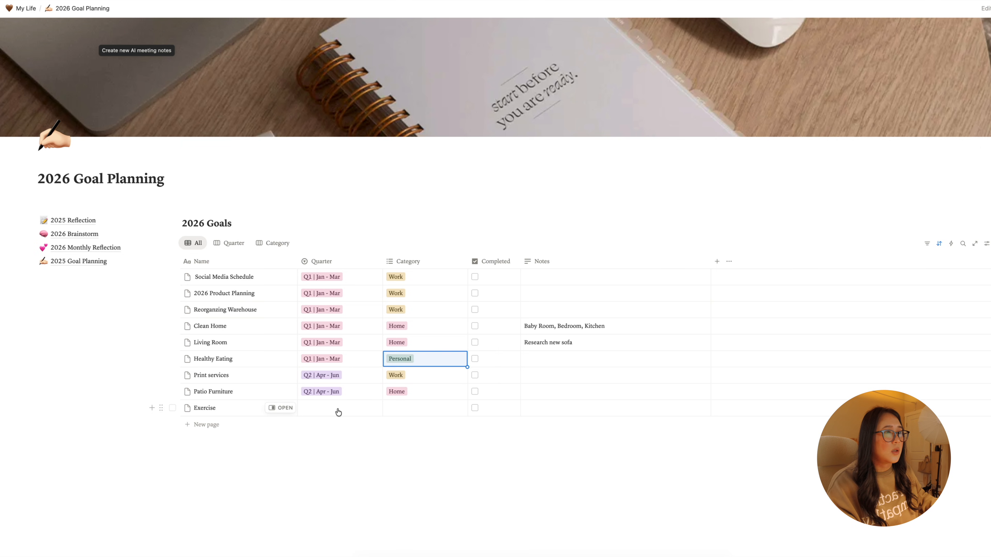
click(338, 409)
click(320, 449)
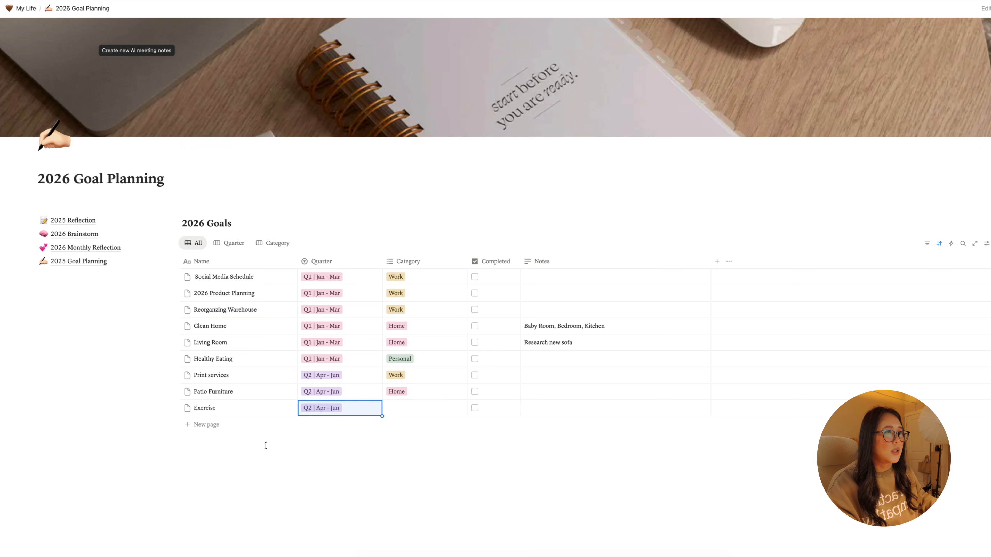
click(265, 445)
click(400, 410)
click(403, 449)
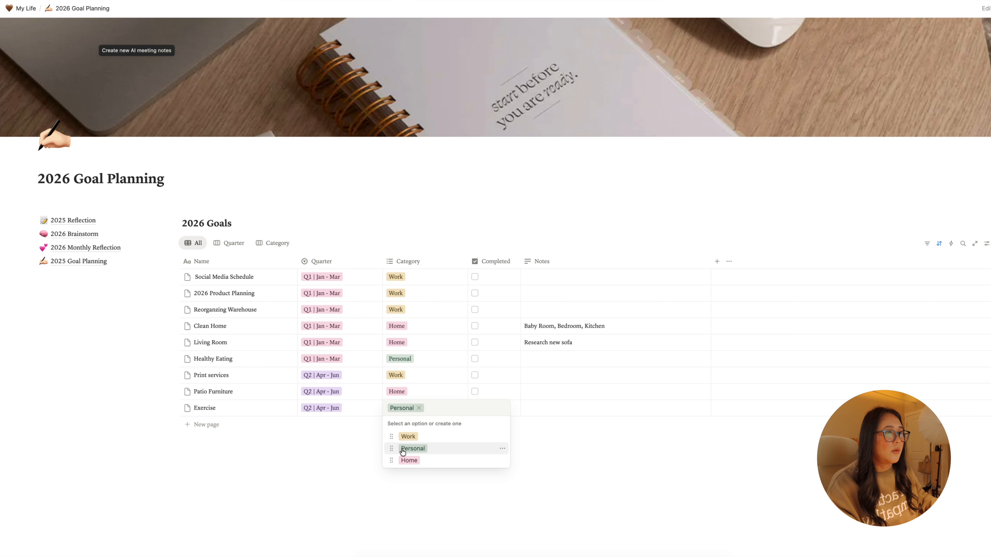
click(569, 409)
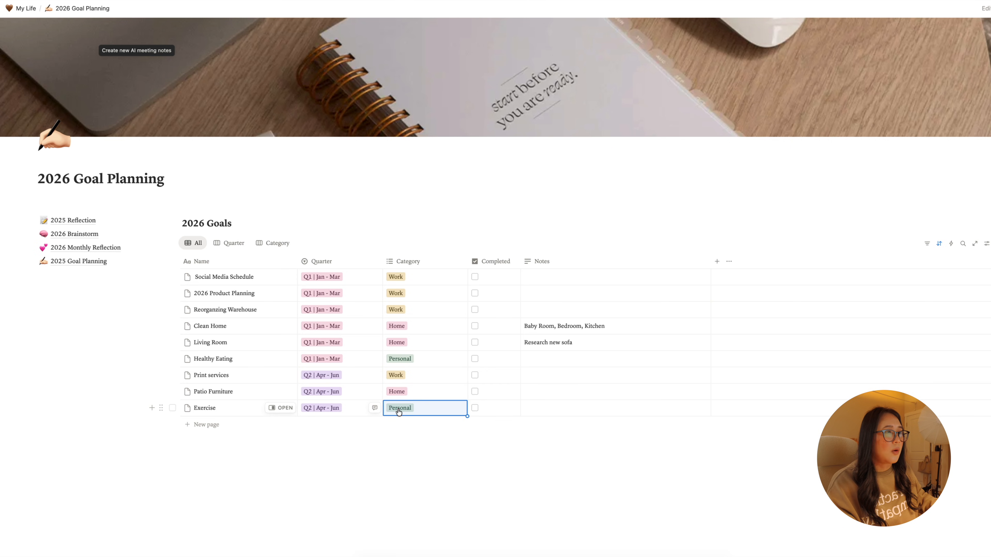
- Enter the note "10 min exercise in Q1" for the "Exercise" goal
click(549, 408)
text(10 )
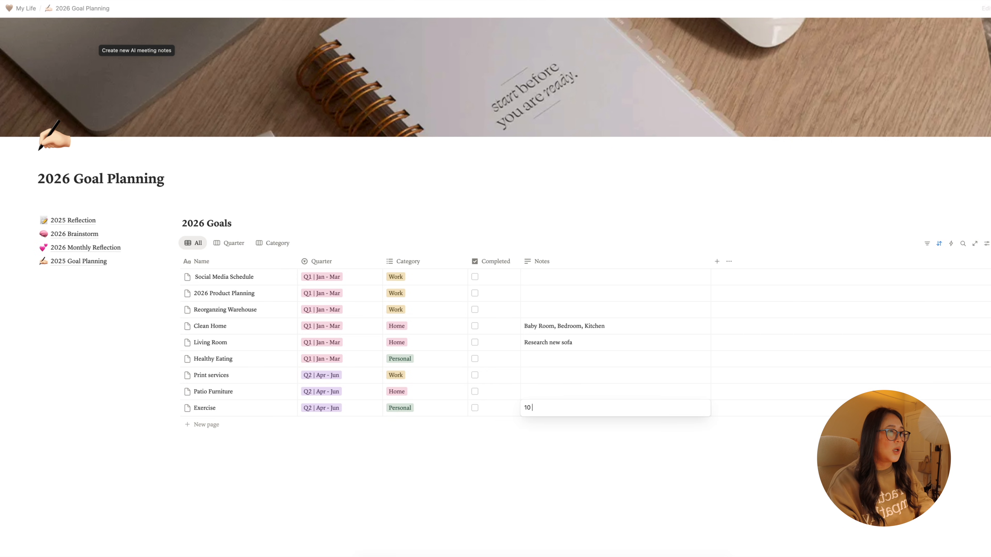
text(min exer)
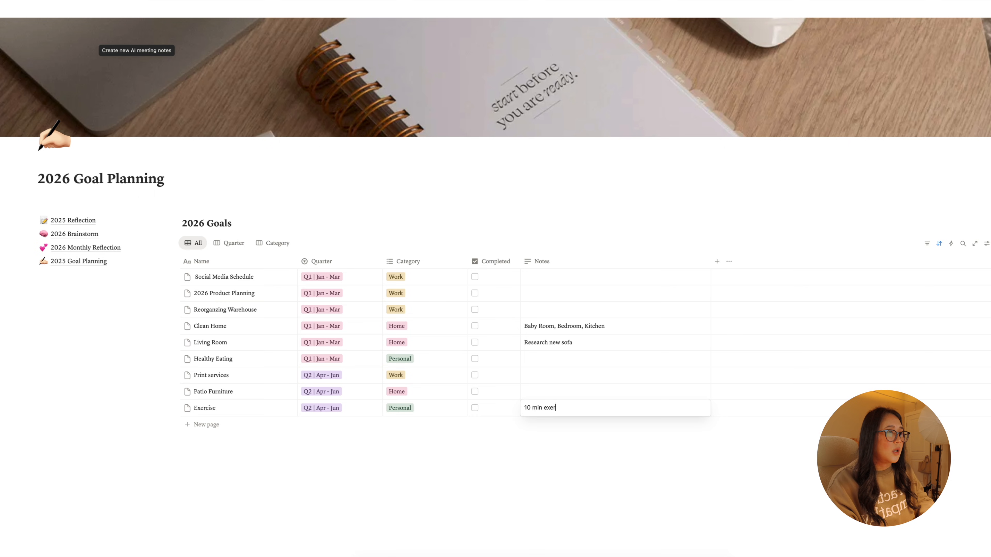
text(cise in Q1`)
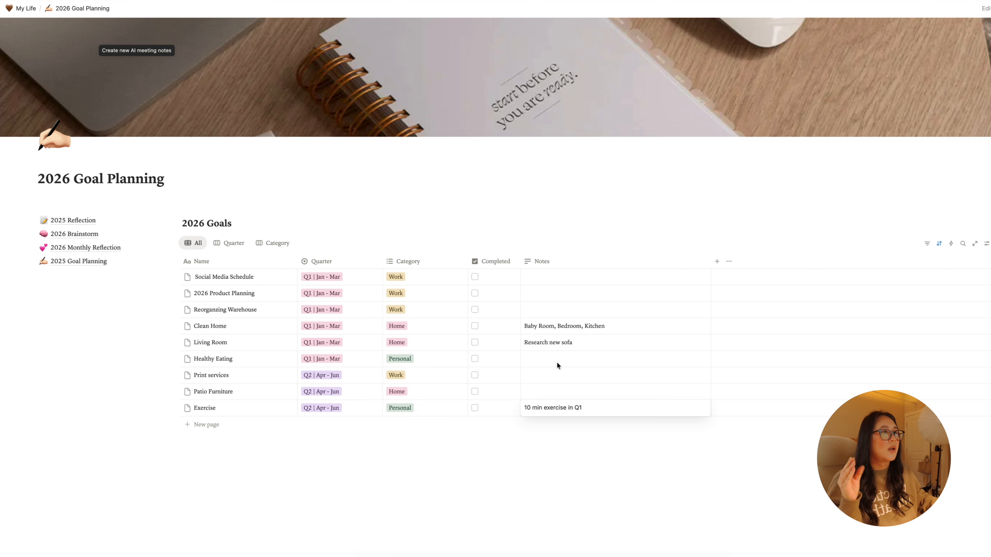
key(Escape)
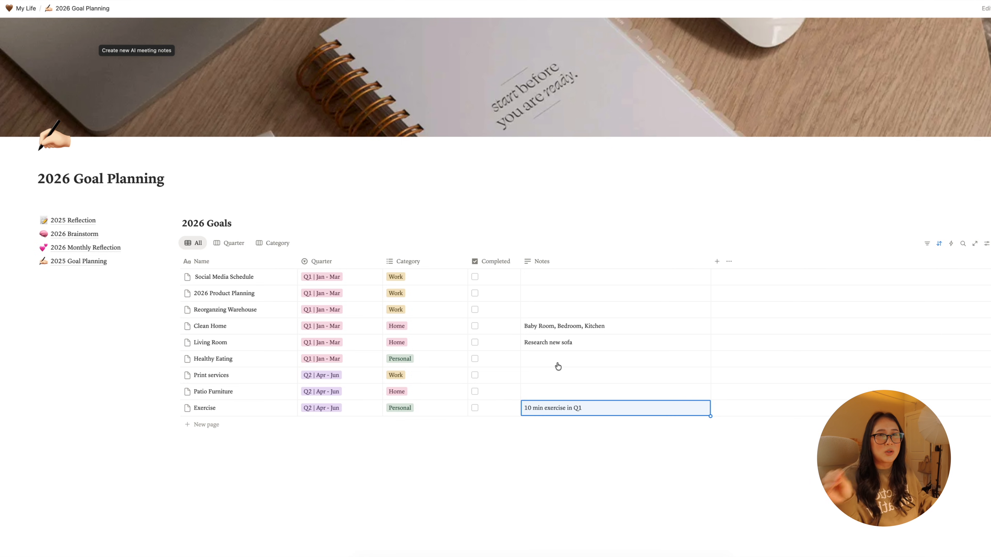
- Enter the note "Meal planning, prep foods" for the "Healthy Eating" goal
click(558, 366)
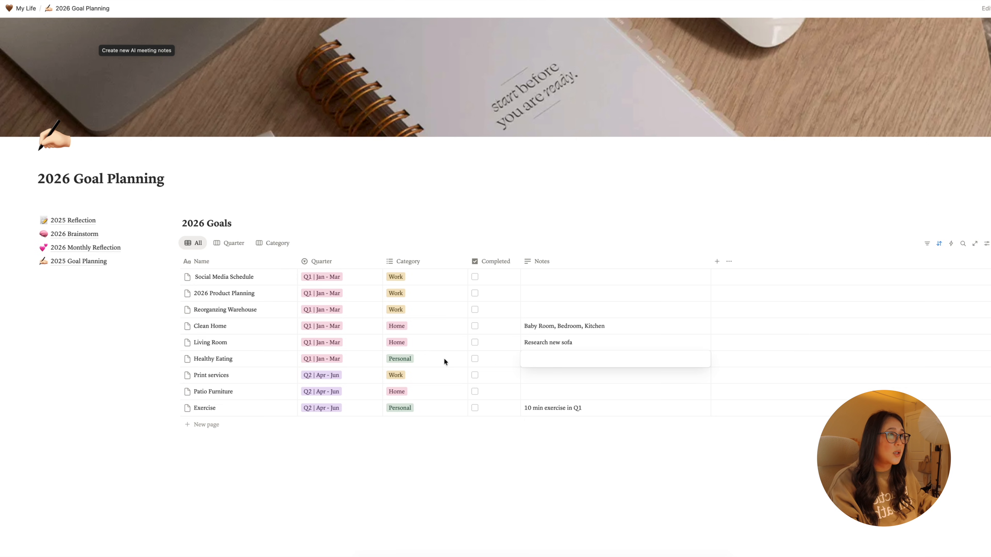
text(Meal p)
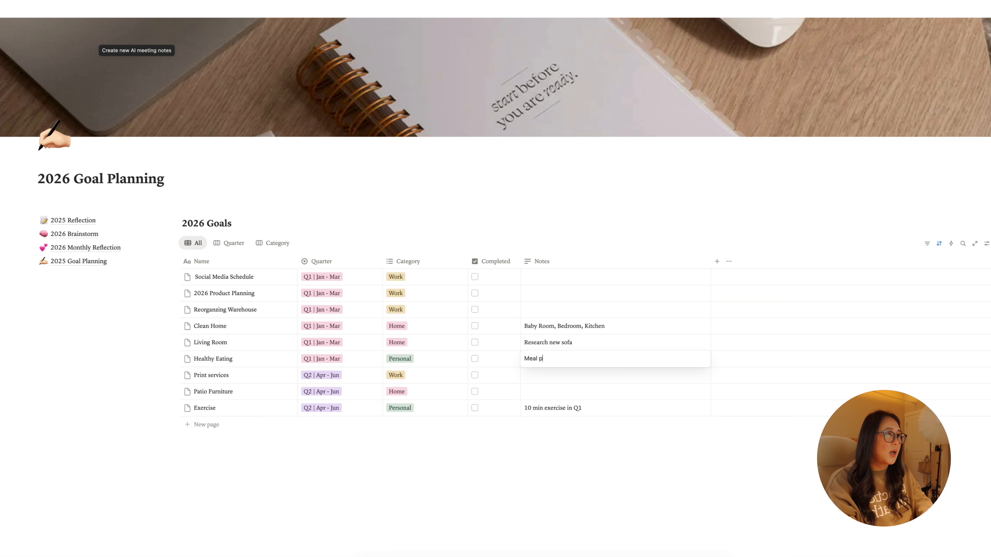
text(laning)
key(BackSpace)
key(BackSpace)
key(BackSpace)
key(BackSpace)
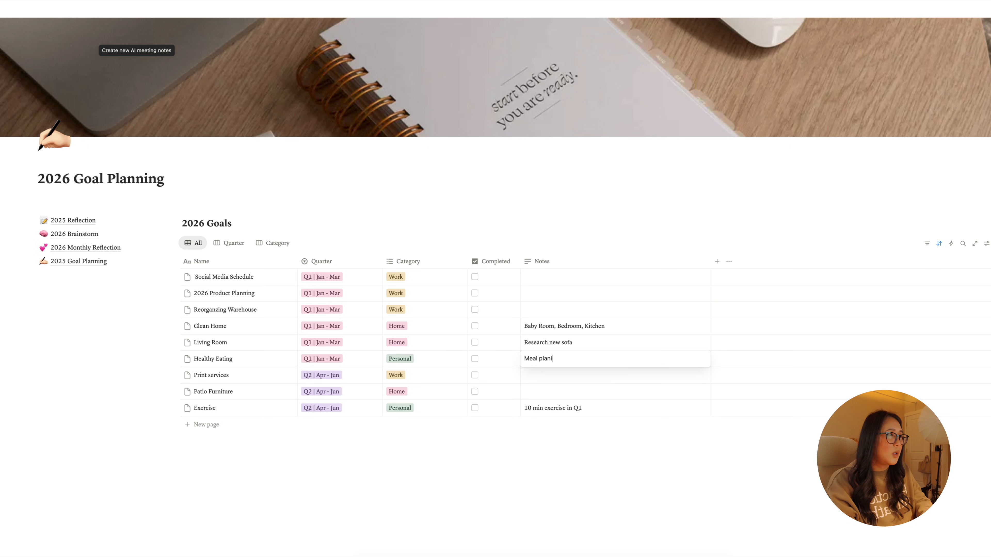
text(nbin)
key(BackSpace)
key(BackSpace)
text(ng, prep foods)
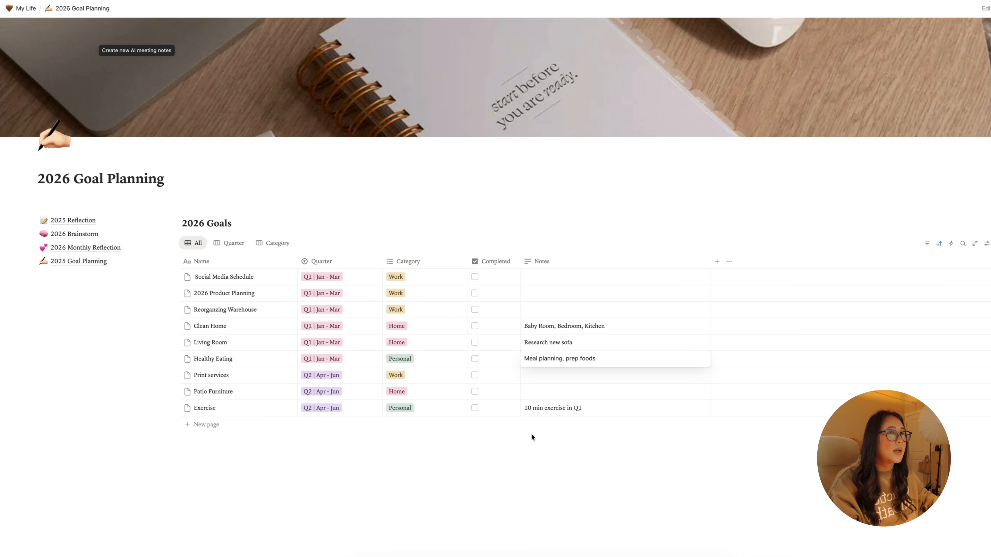
key(Escape)
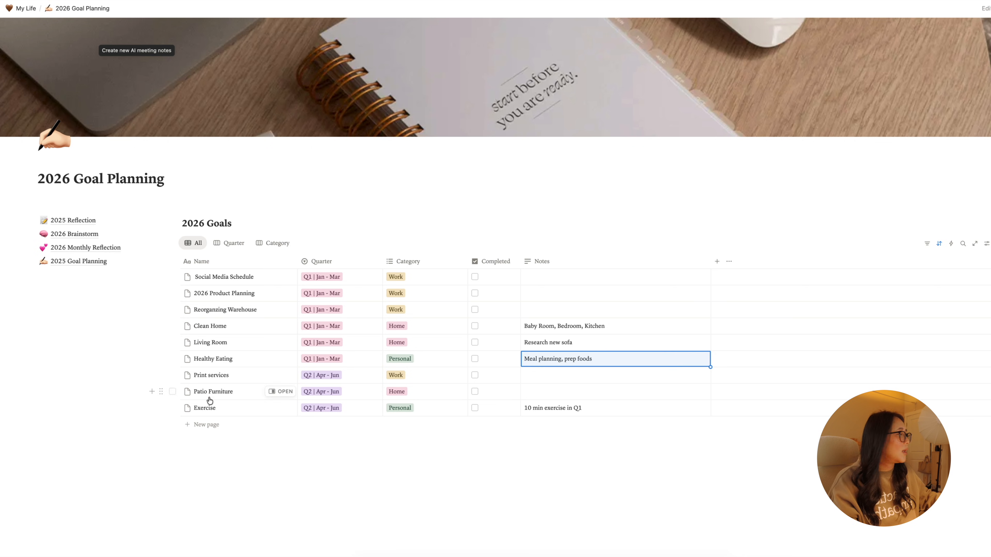
- Add a "Media Kit" goal to the 2026 Goals table, assigned to Q1 | Jan - Mar with the Work category
click(204, 426)
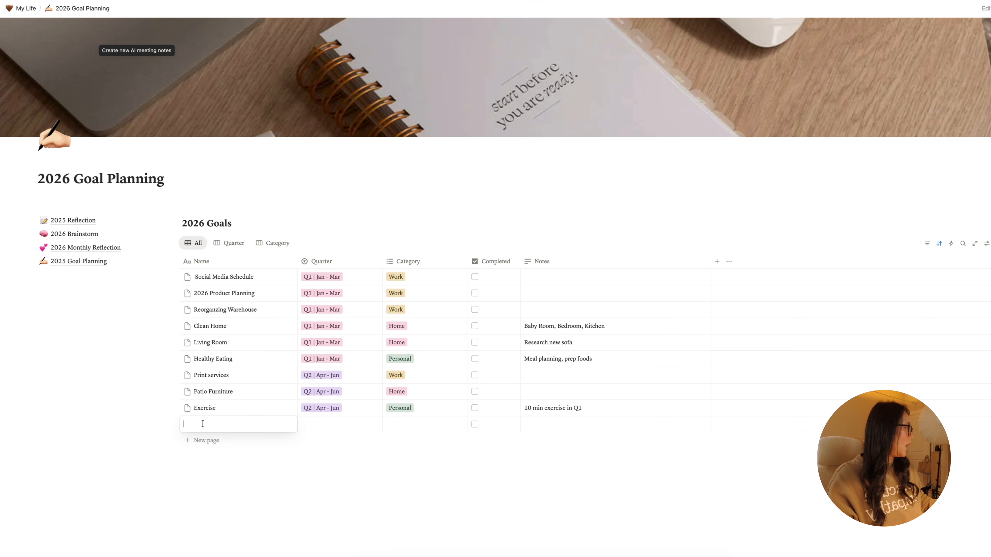
text(Media )
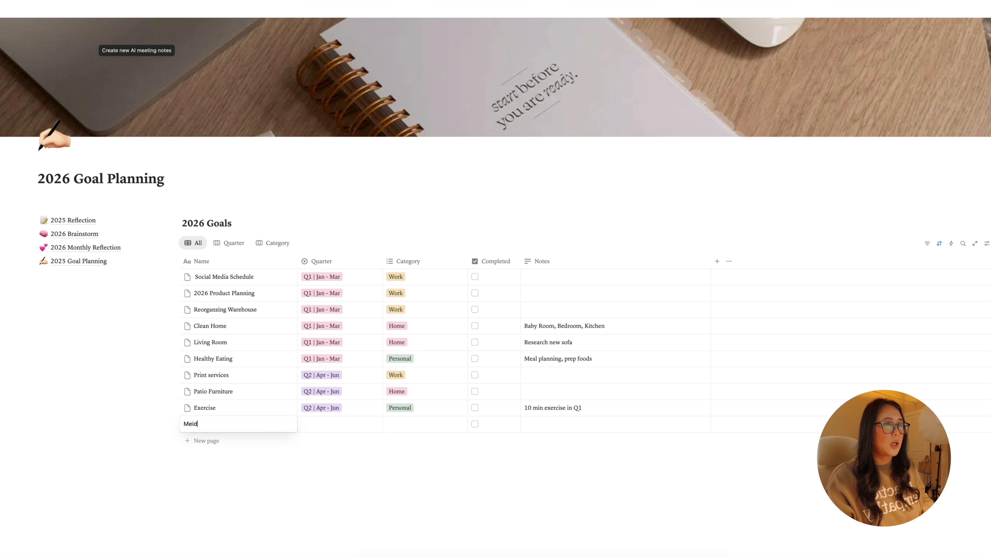
text(Kit)
click(318, 424)
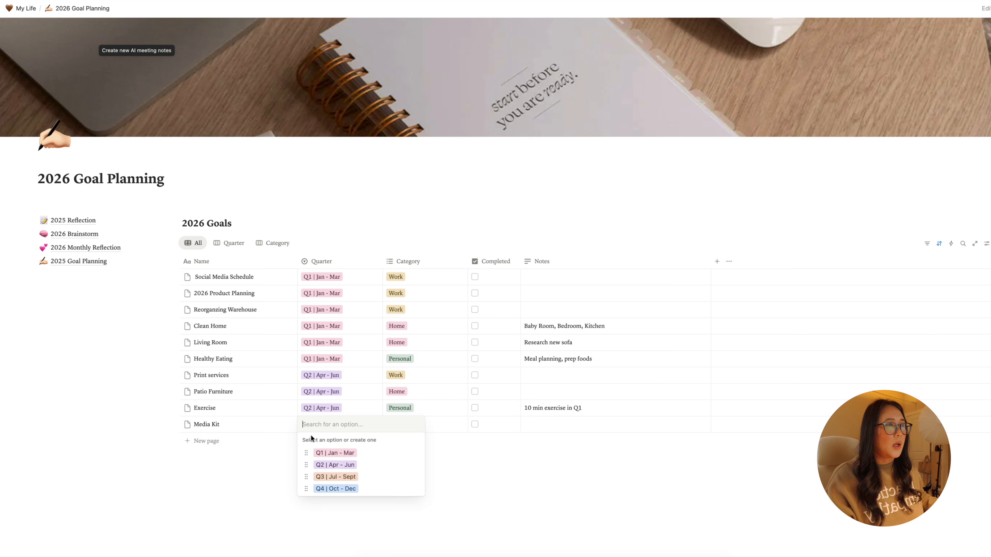
click(325, 454)
click(442, 425)
click(407, 375)
click(407, 375)
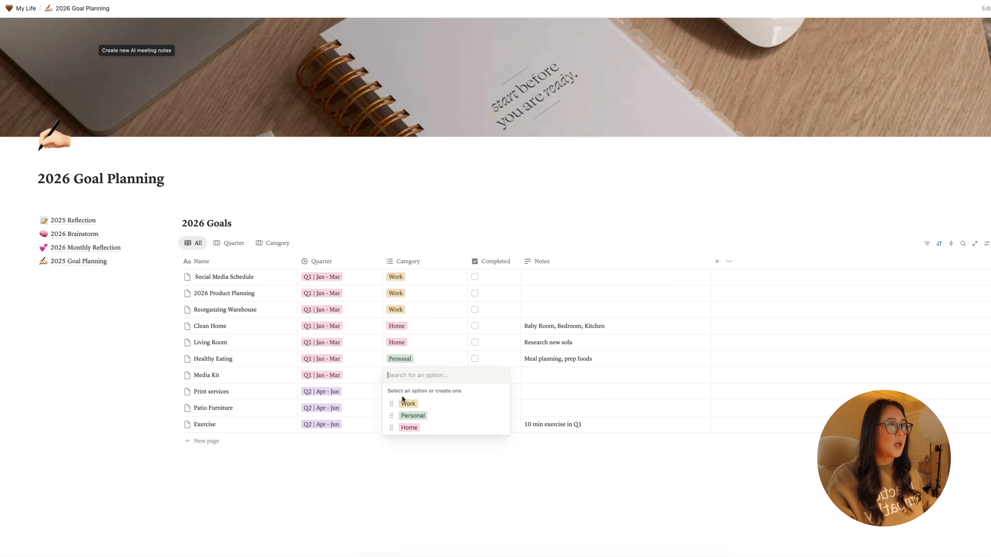
click(406, 399)
- Add a "Brainstorm Session" goal to the 2026 Goals table and assign it to Q1 | Jan - Mar
click(203, 441)
text(Brainstorm)
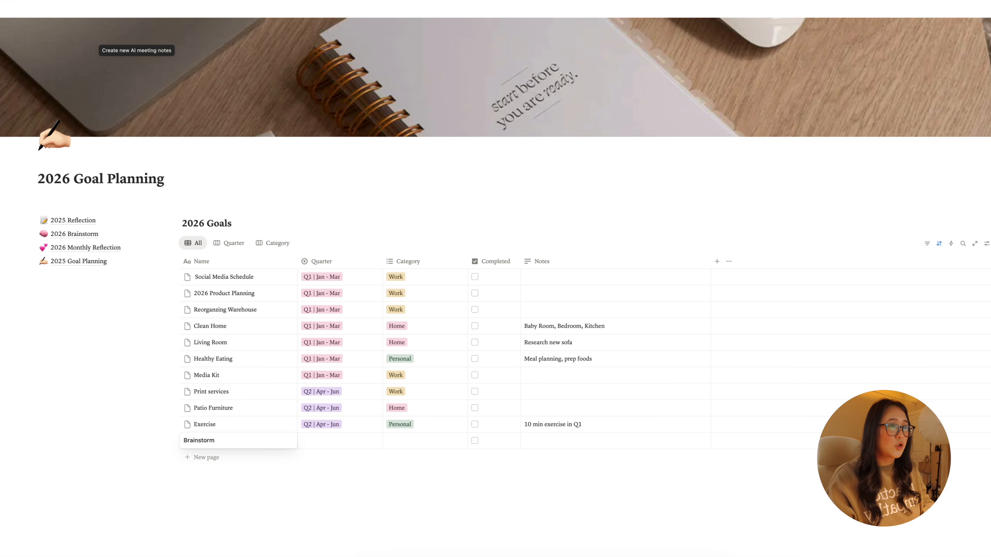
text( Session)
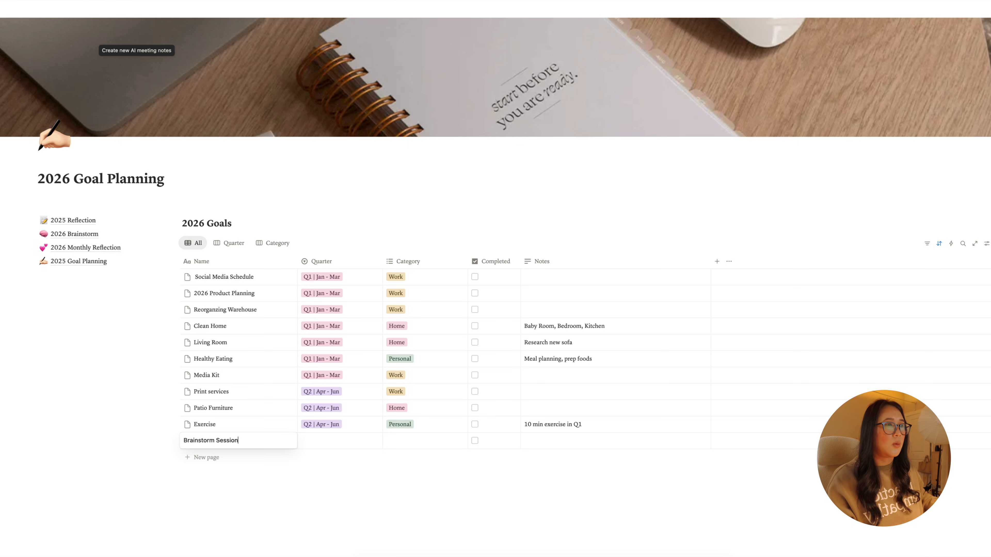
key(Return)
click(322, 440)
click(323, 470)
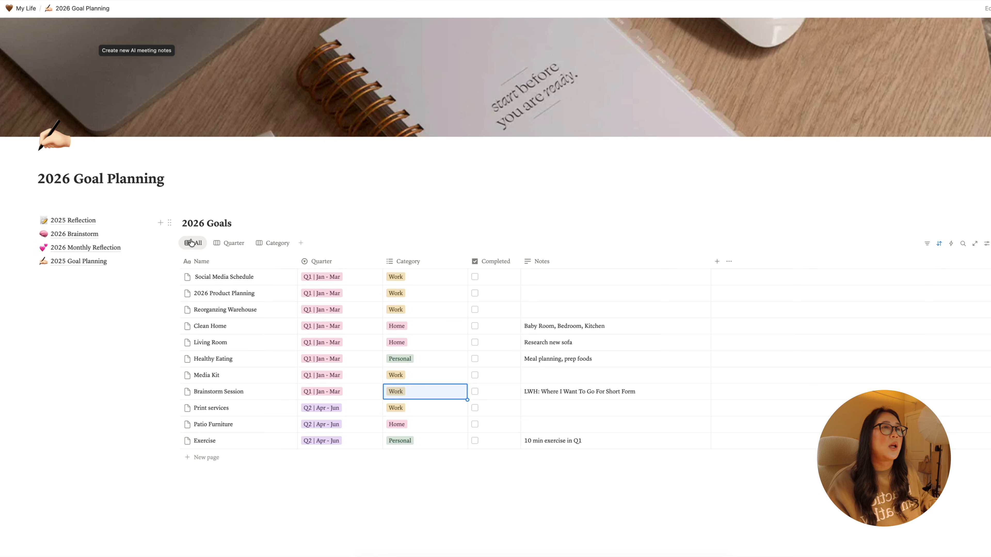
- Review the 2026 goals grouped by quarter and by category, and return to the full table of all goals
click(233, 243)
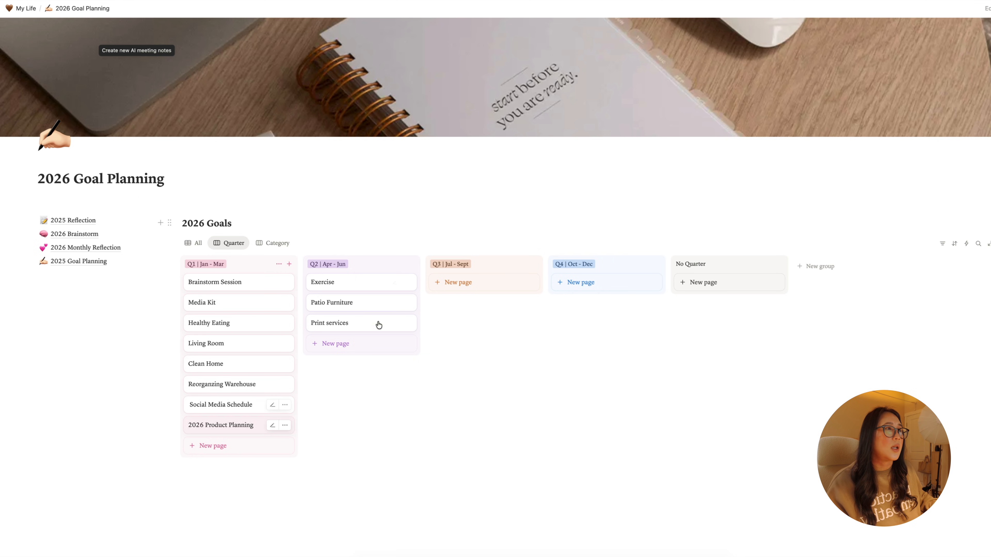
click(272, 247)
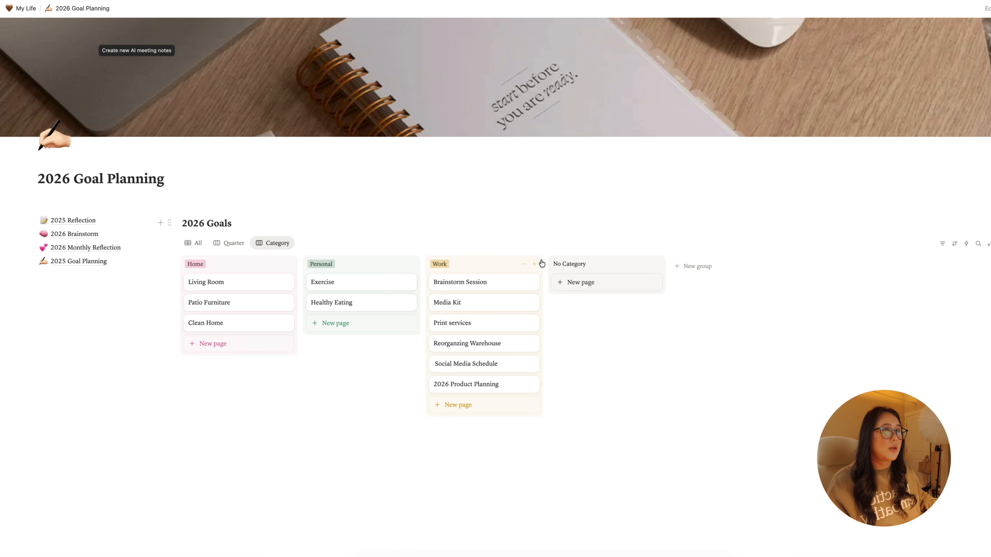
click(194, 245)
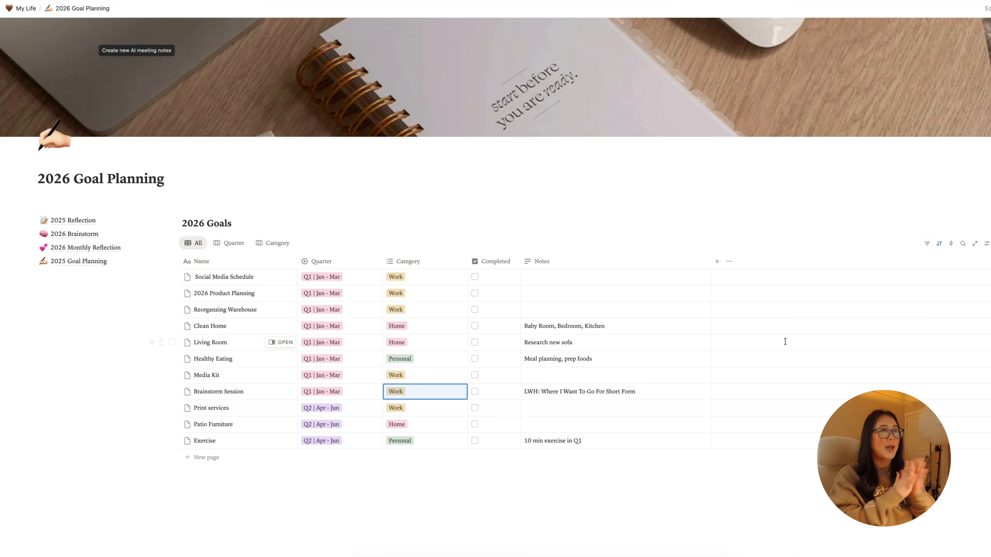